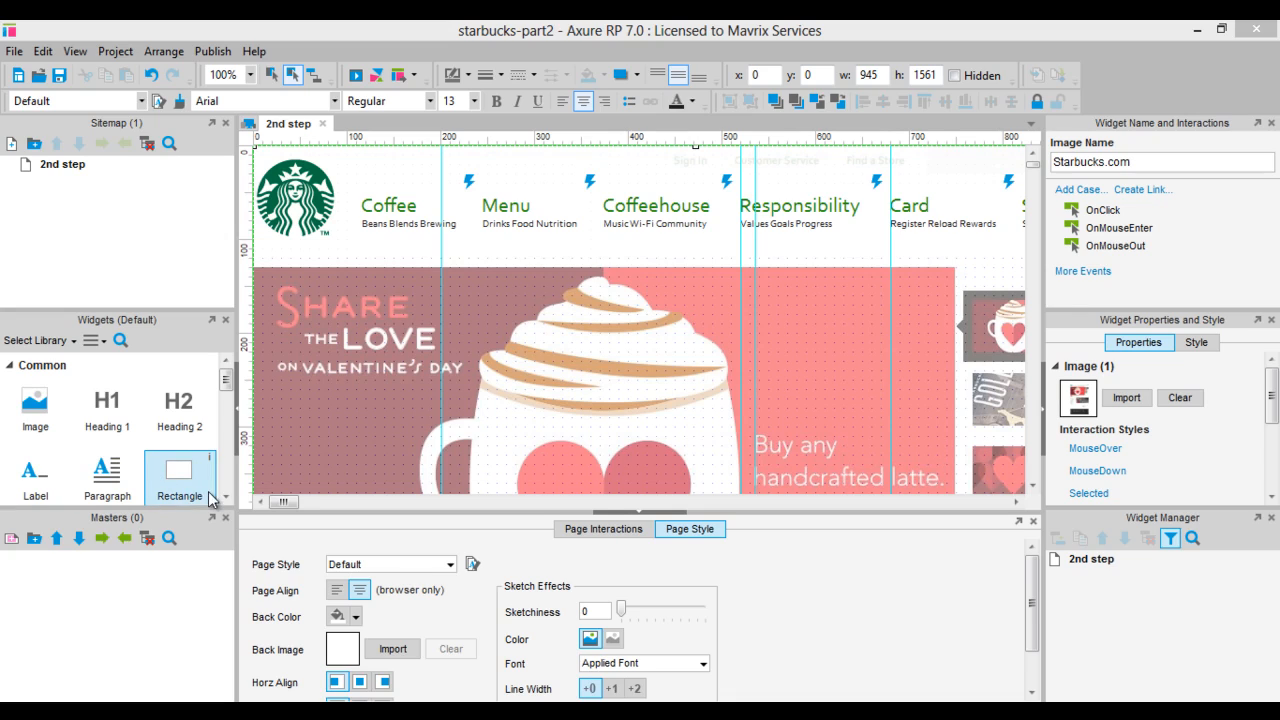
Add a rectangle just below the header navigation and widen it to 946 px across the page.
left_click_drag(175, 497, 257, 262)
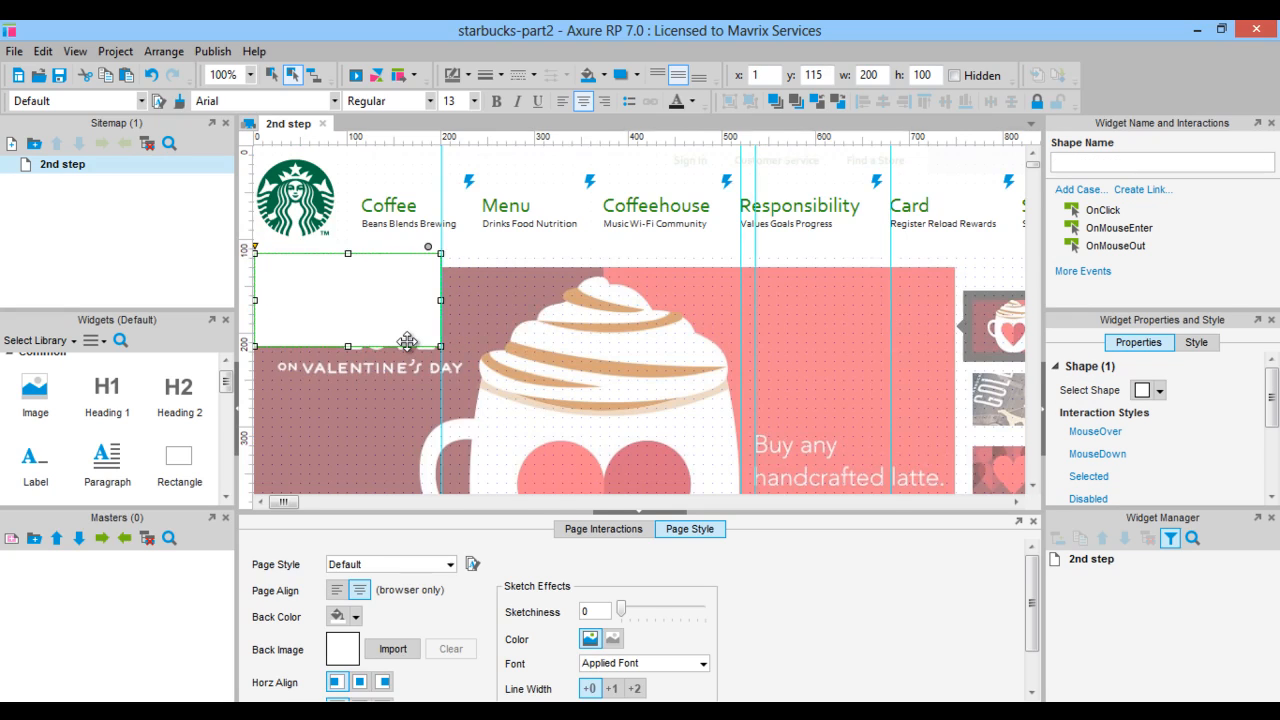
scroll(406, 340, "down", 1)
left_click_drag(404, 269, 962, 285)
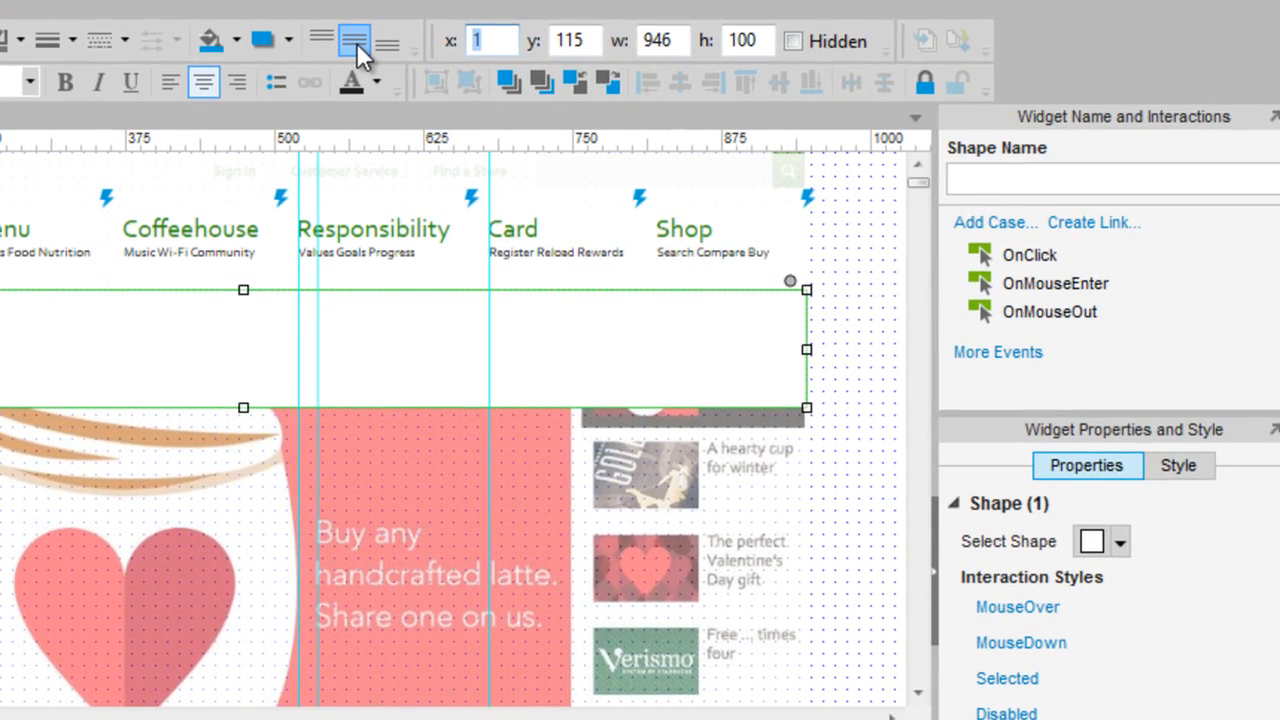
Position the rectangle at x 0, y 113 and set its height to 522.
type("0")
key("Tab")
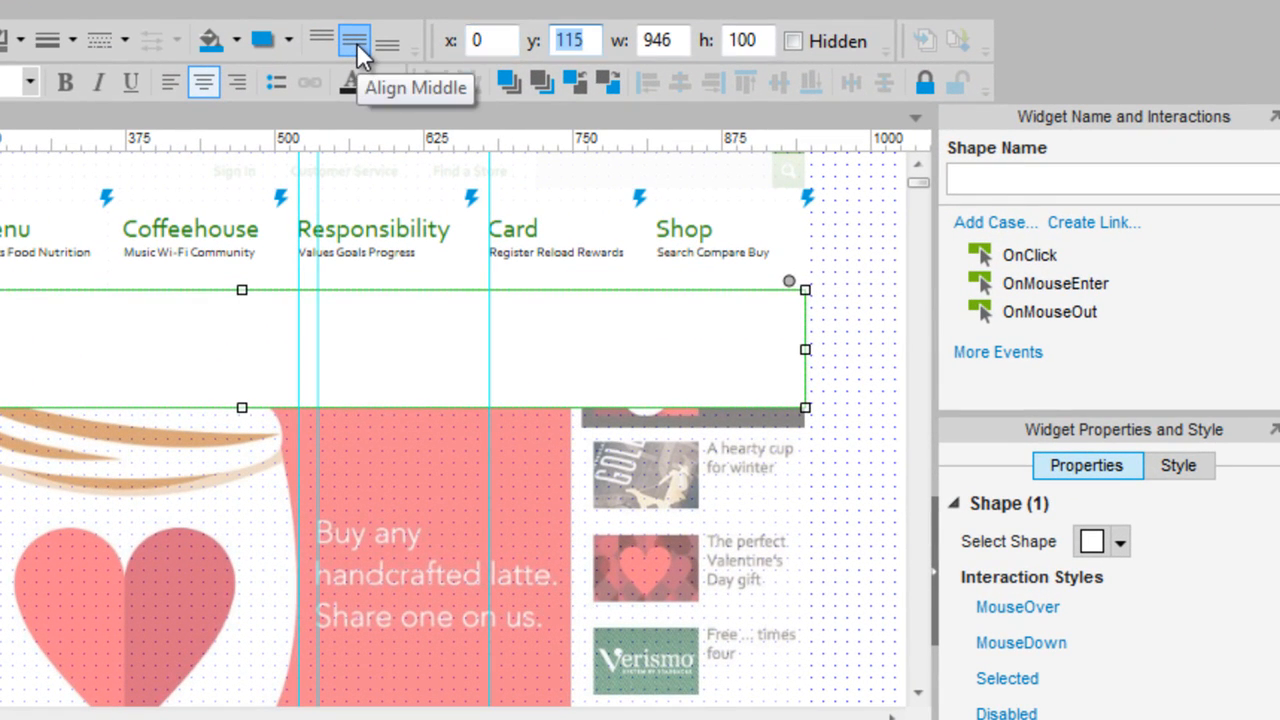
type("113")
key("Tab")
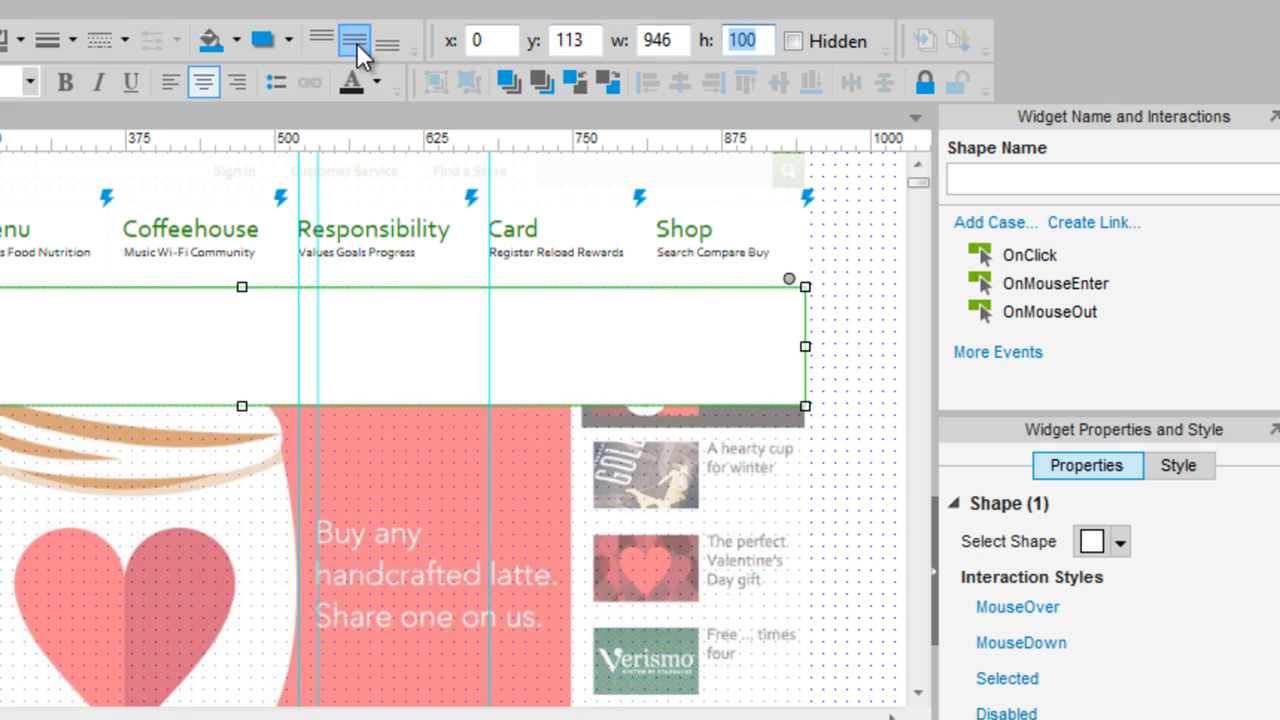
type("522")
key("Tab")
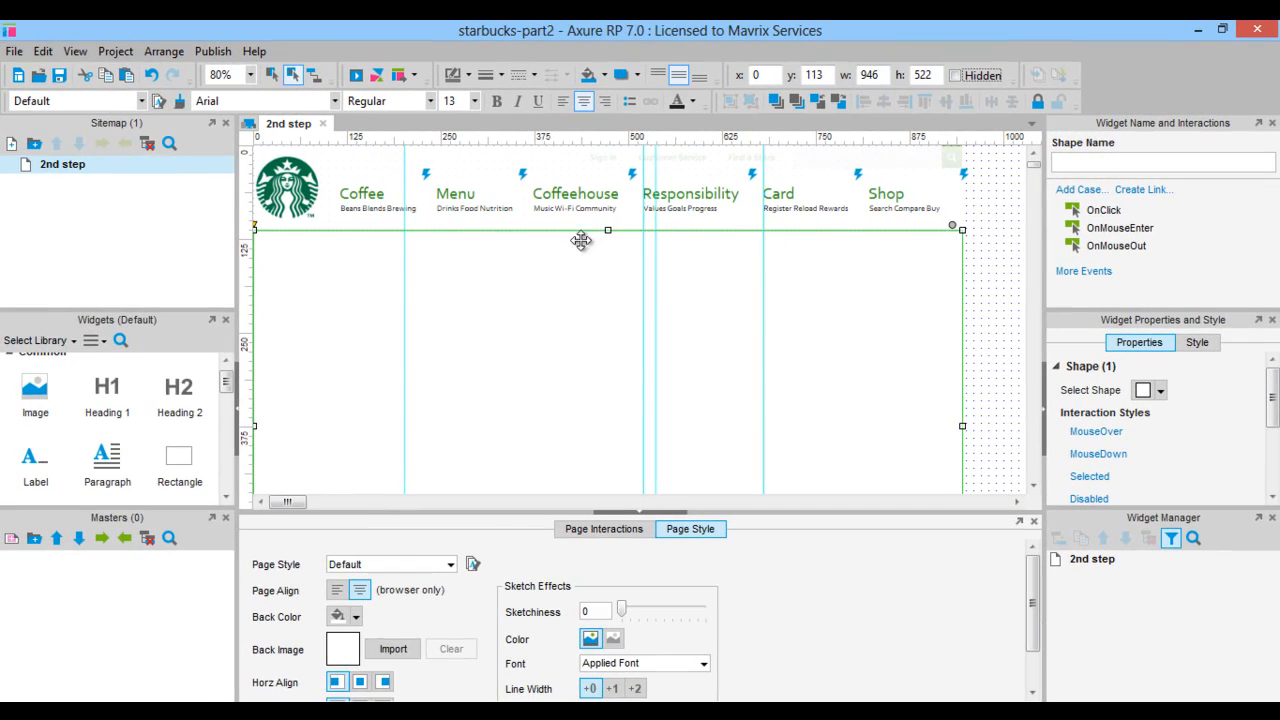
left_click(505, 325)
scroll(505, 326, "down", 1)
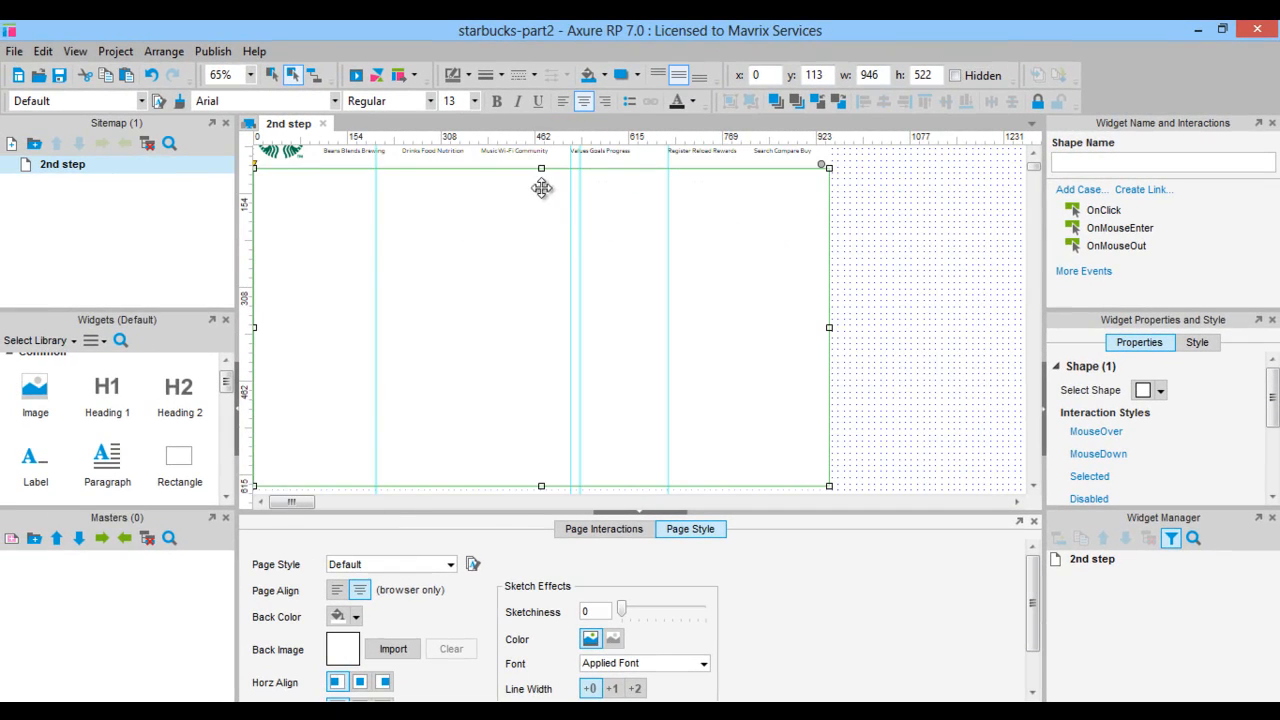
Remove the rectangle's border line and fill it with solid colour 1E1E1E.
left_click(501, 78)
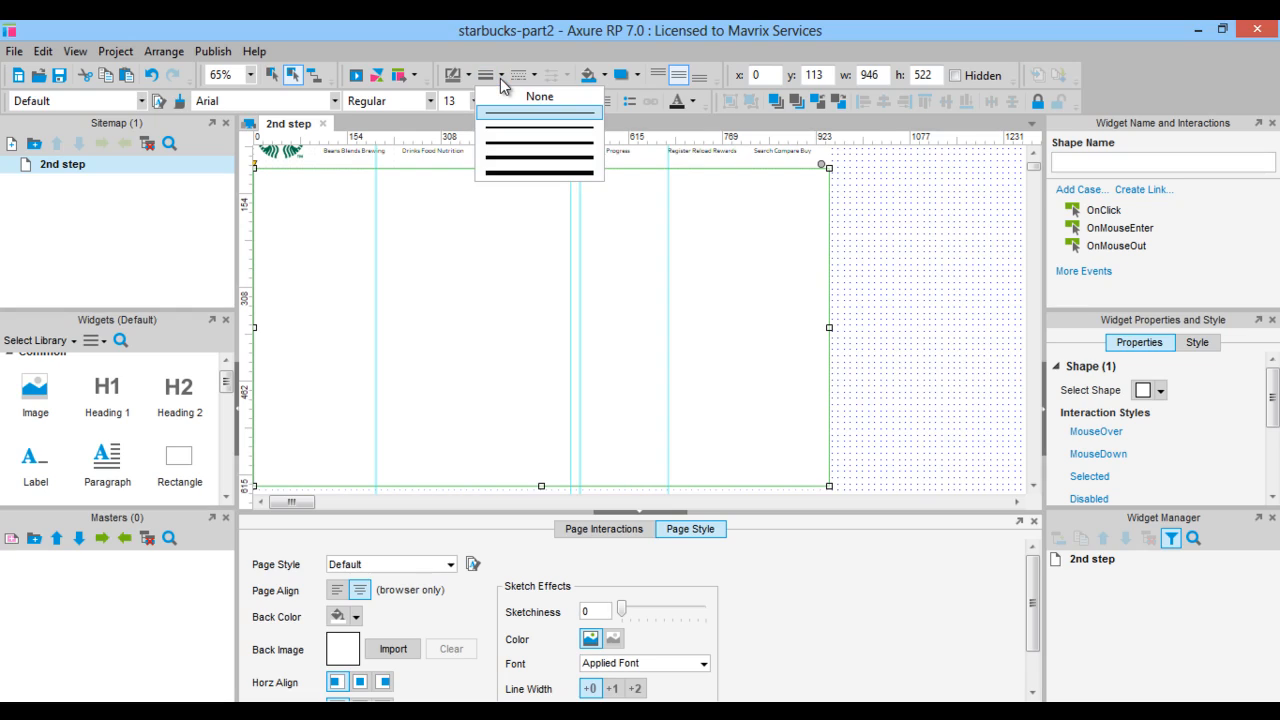
left_click(502, 96)
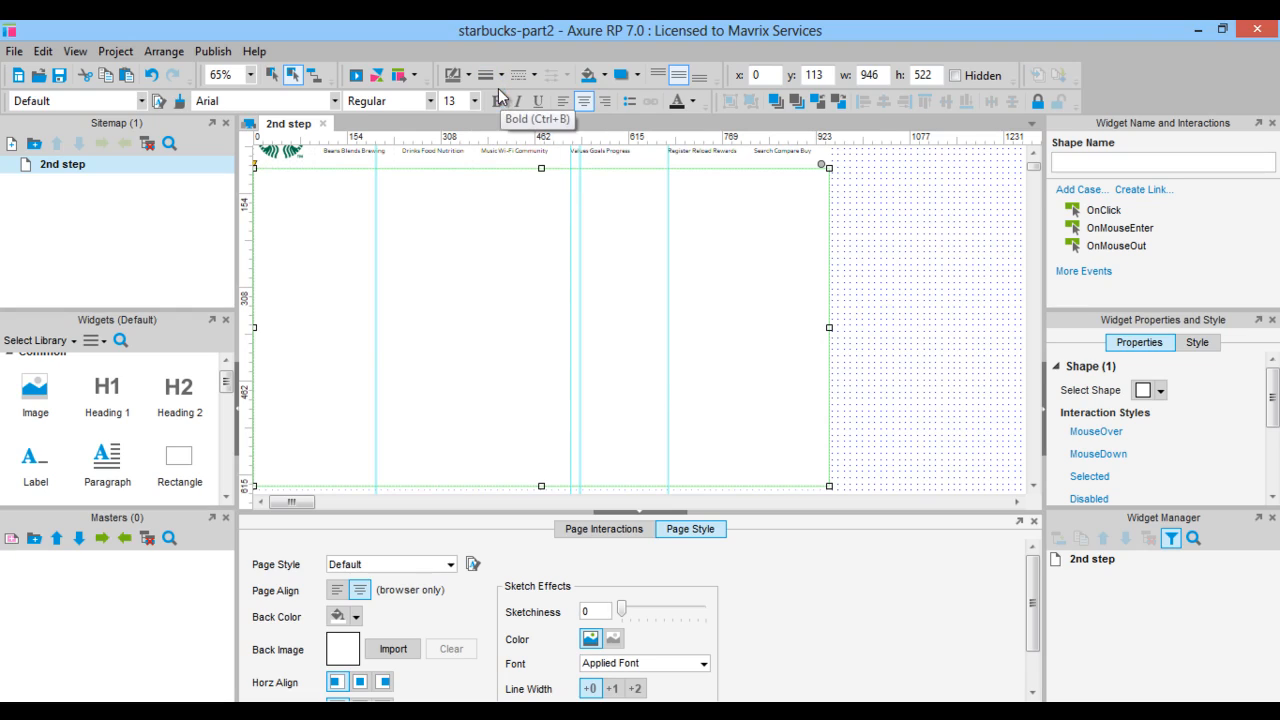
left_click(615, 78)
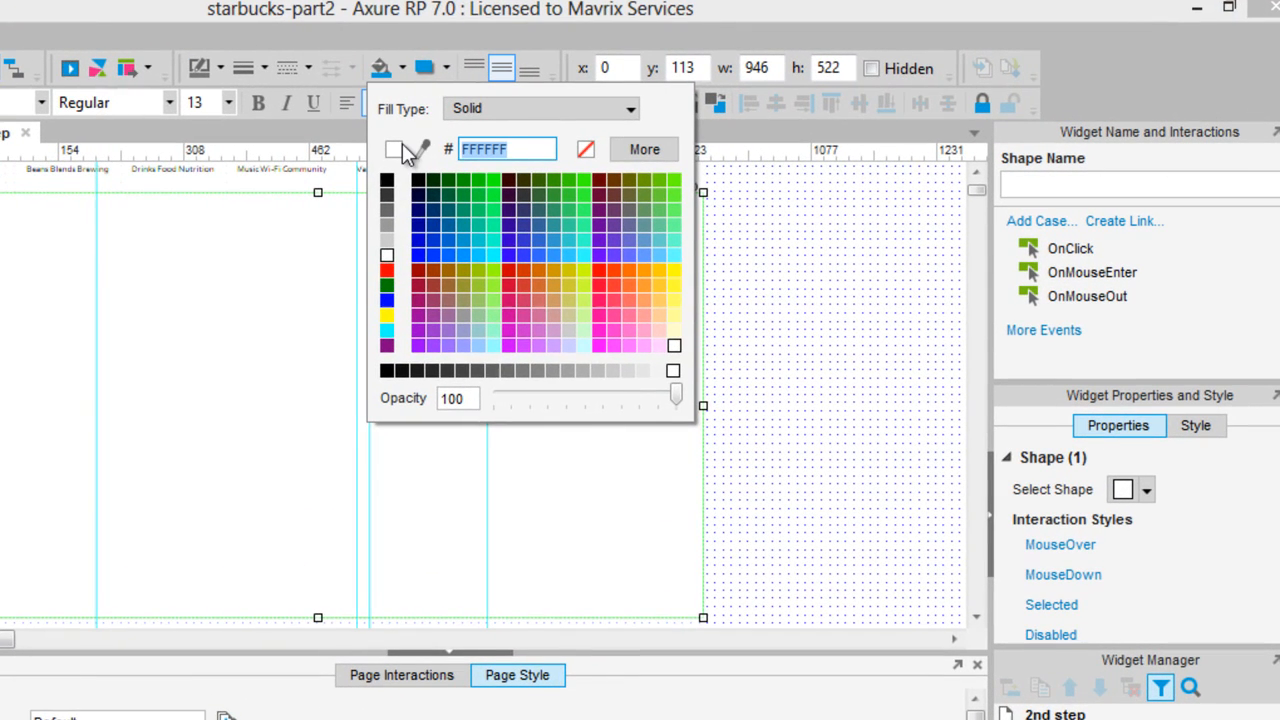
type("1e1e1e")
left_click(123, 267)
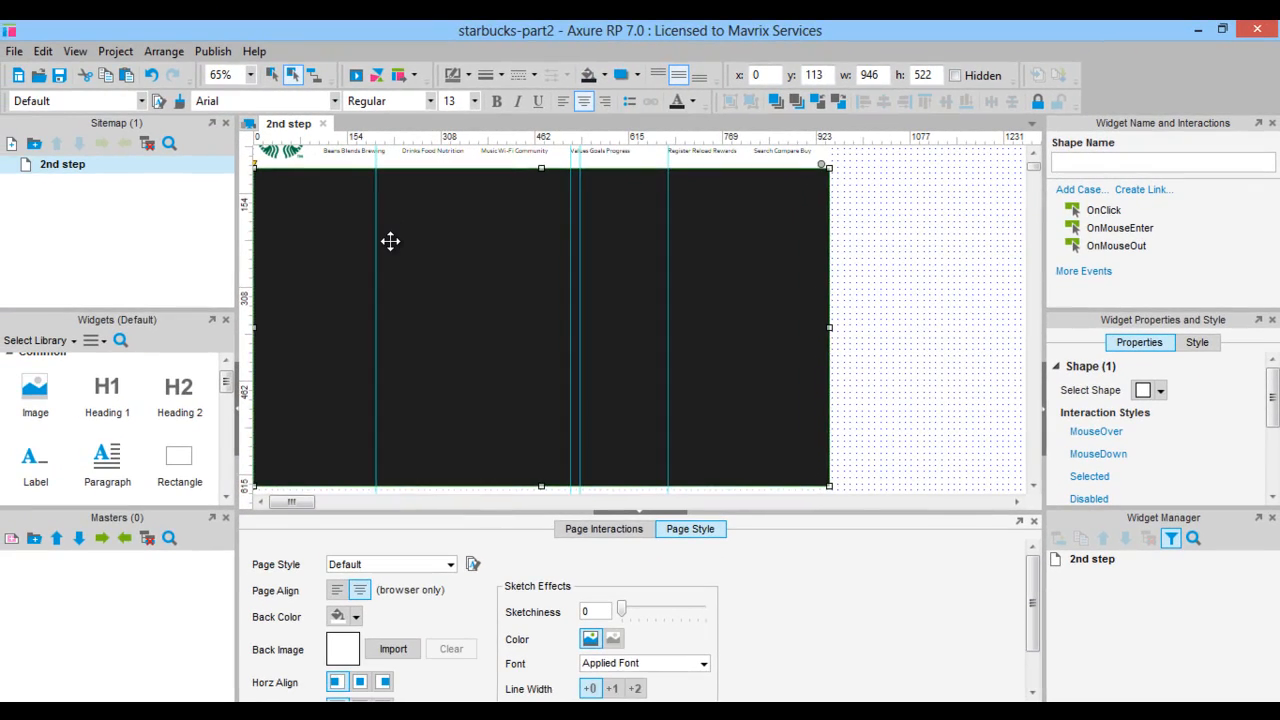
Set the dark rectangle to hidden and name it "Dropdown menu".
right_click(397, 243)
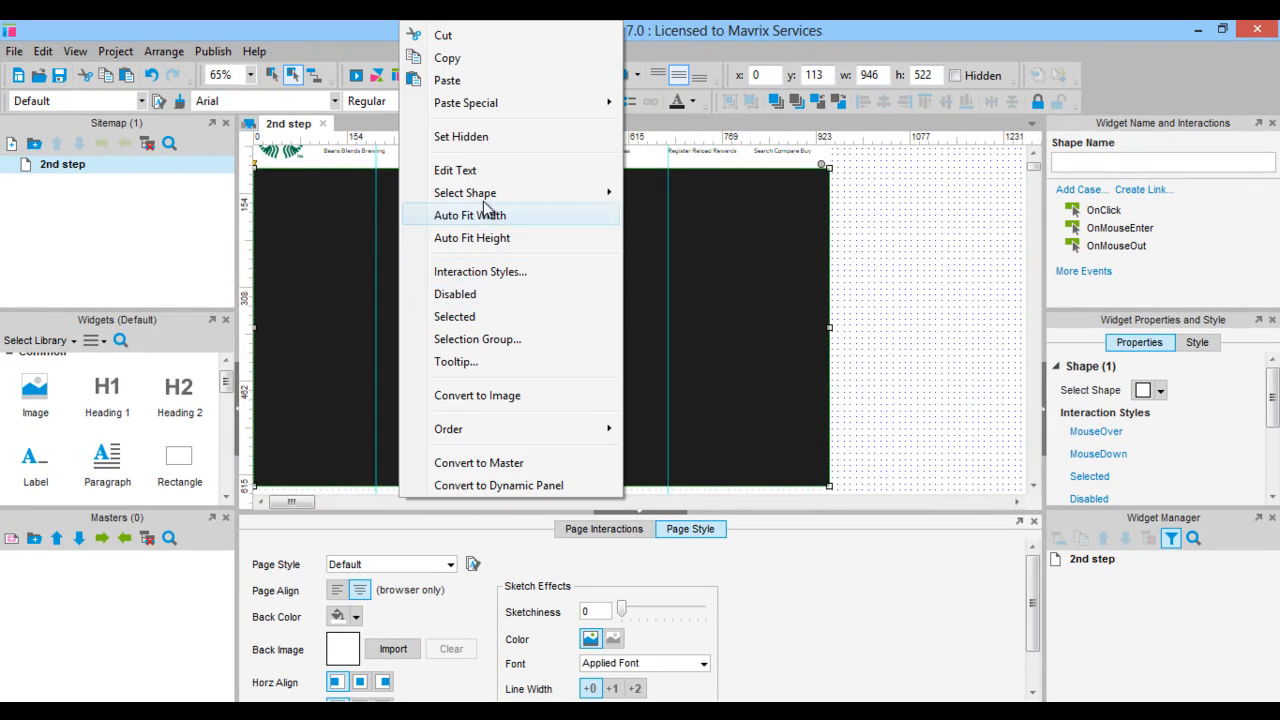
left_click(476, 140)
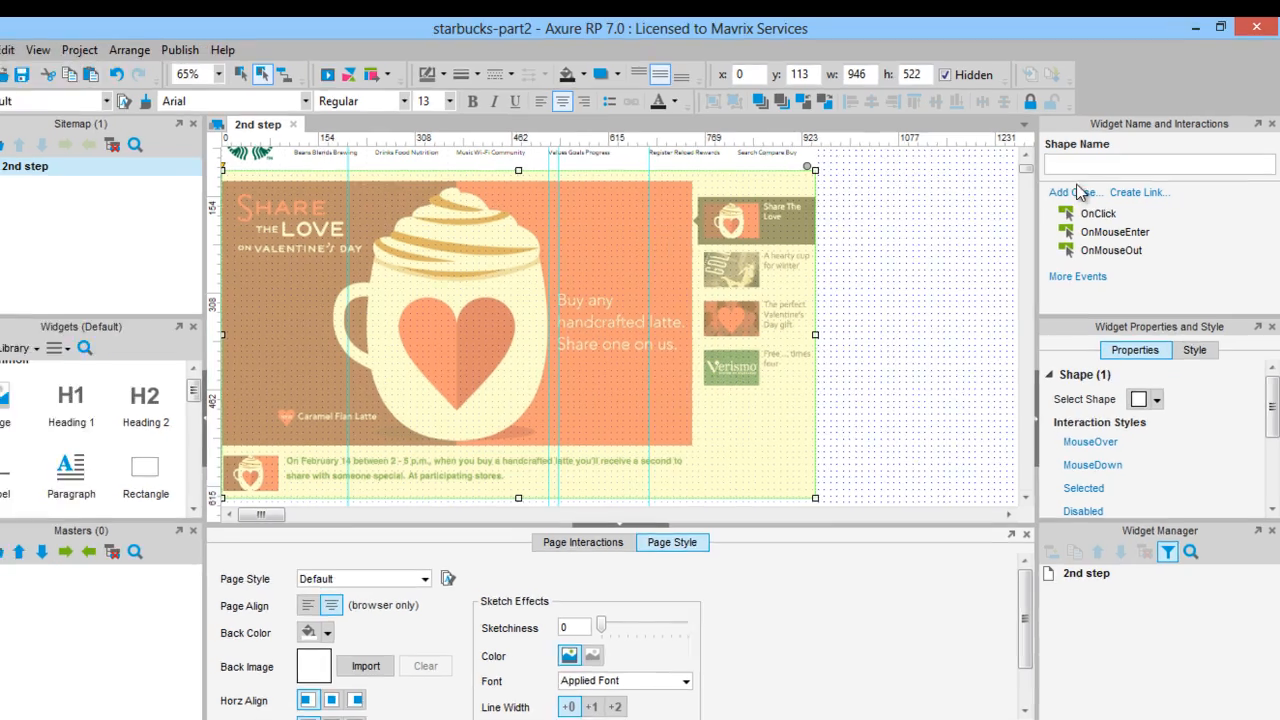
left_click(1121, 162)
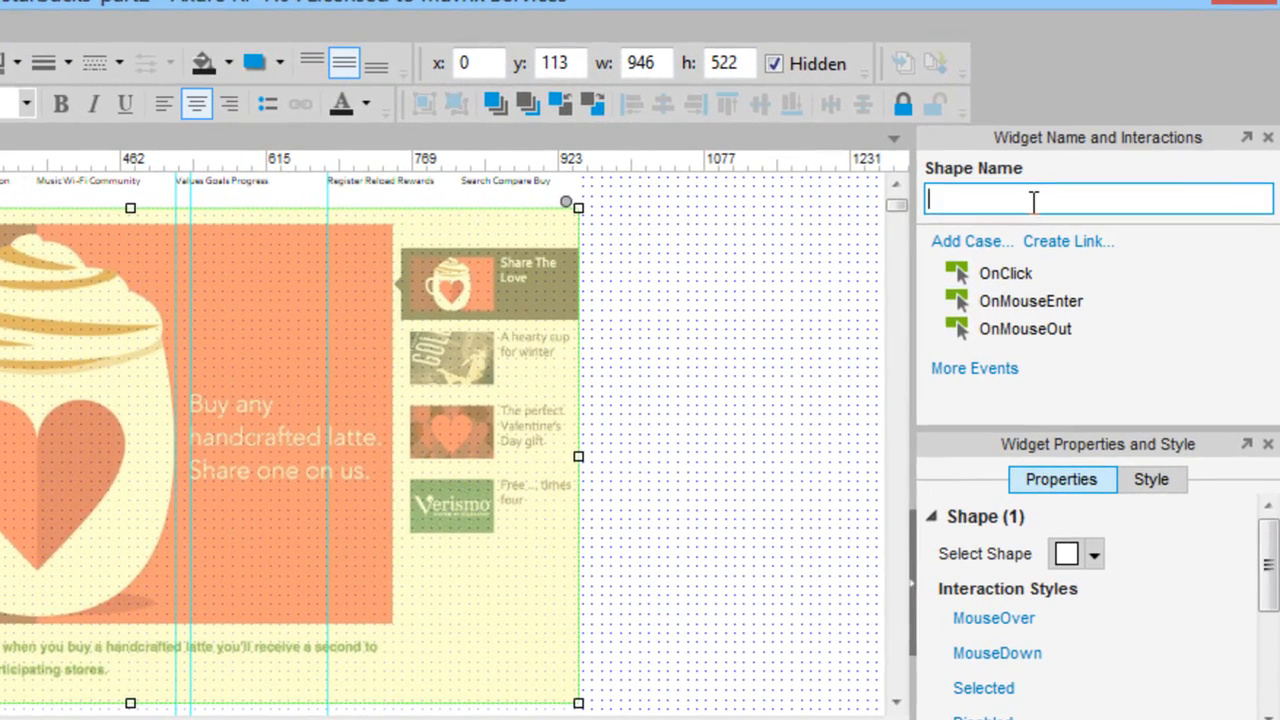
type("Dropdown menu")
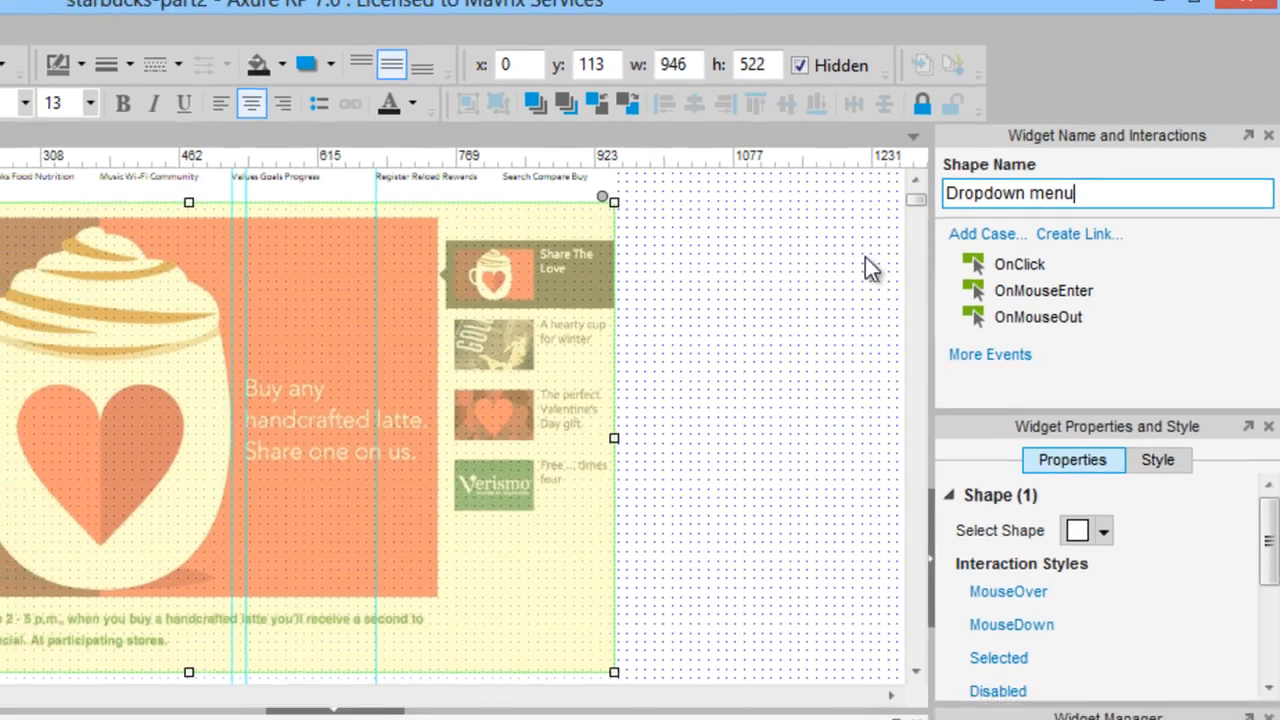
left_click(780, 260)
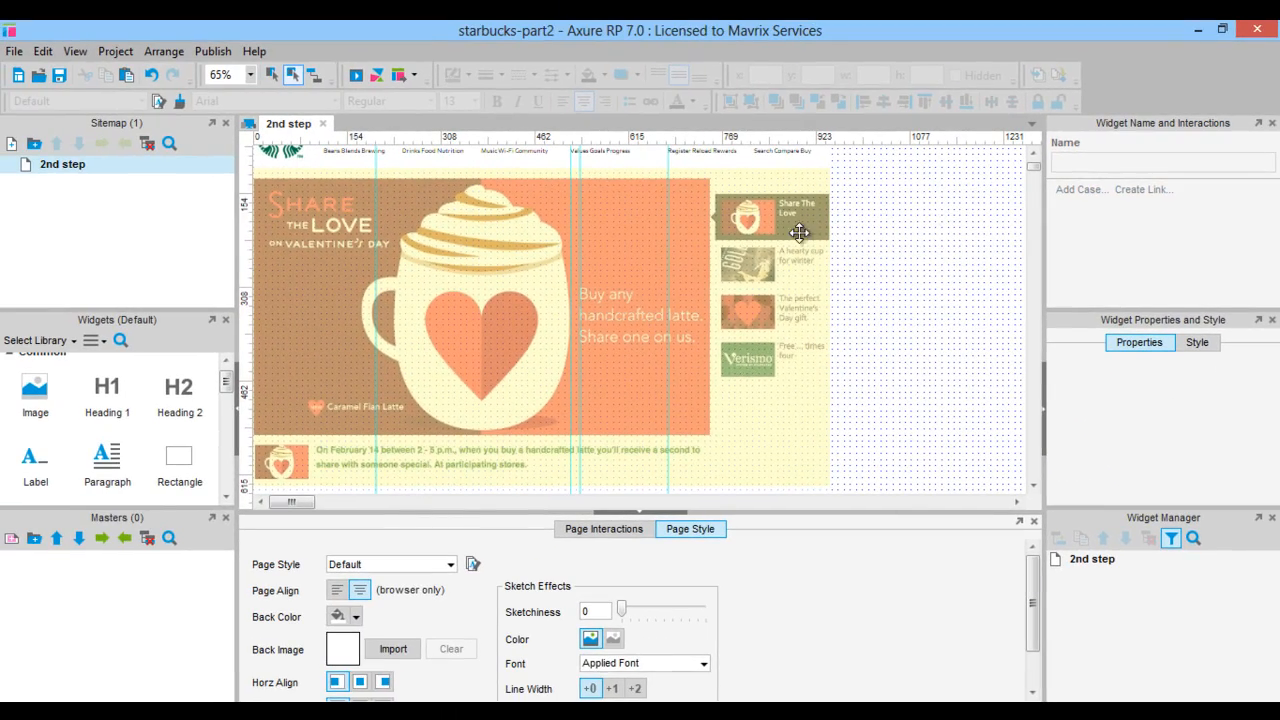
Add an action showing the Dropdown menu shape to Case 1 of the Coffee tab's OnMouseEnter event.
left_click(340, 347)
scroll(676, 256, "up", 1)
left_click(373, 192)
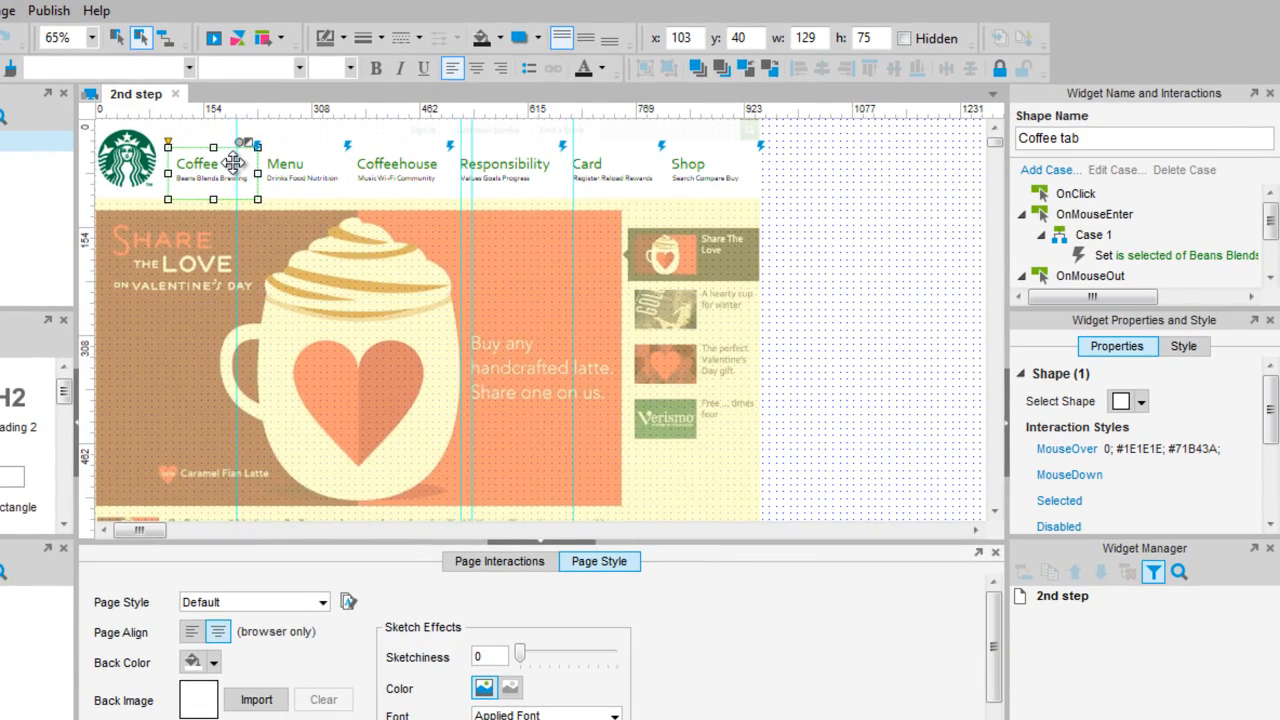
left_click(1129, 250)
double_click(1095, 236)
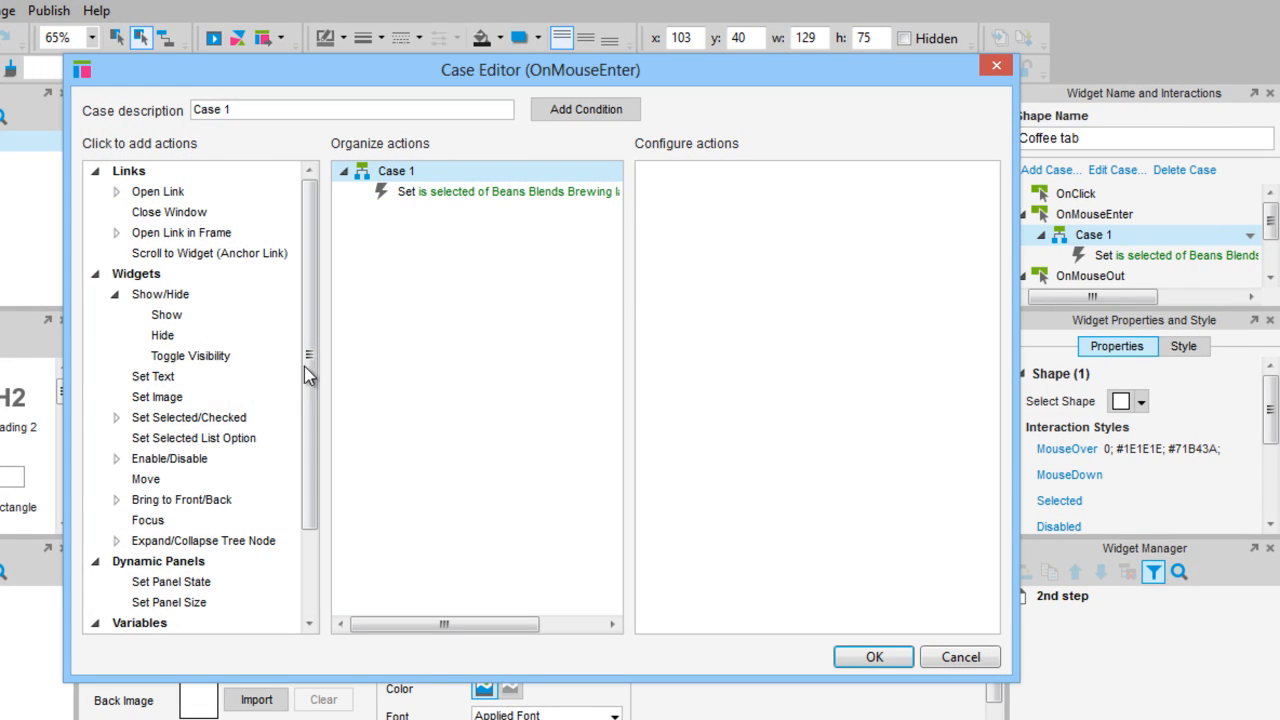
left_click(160, 316)
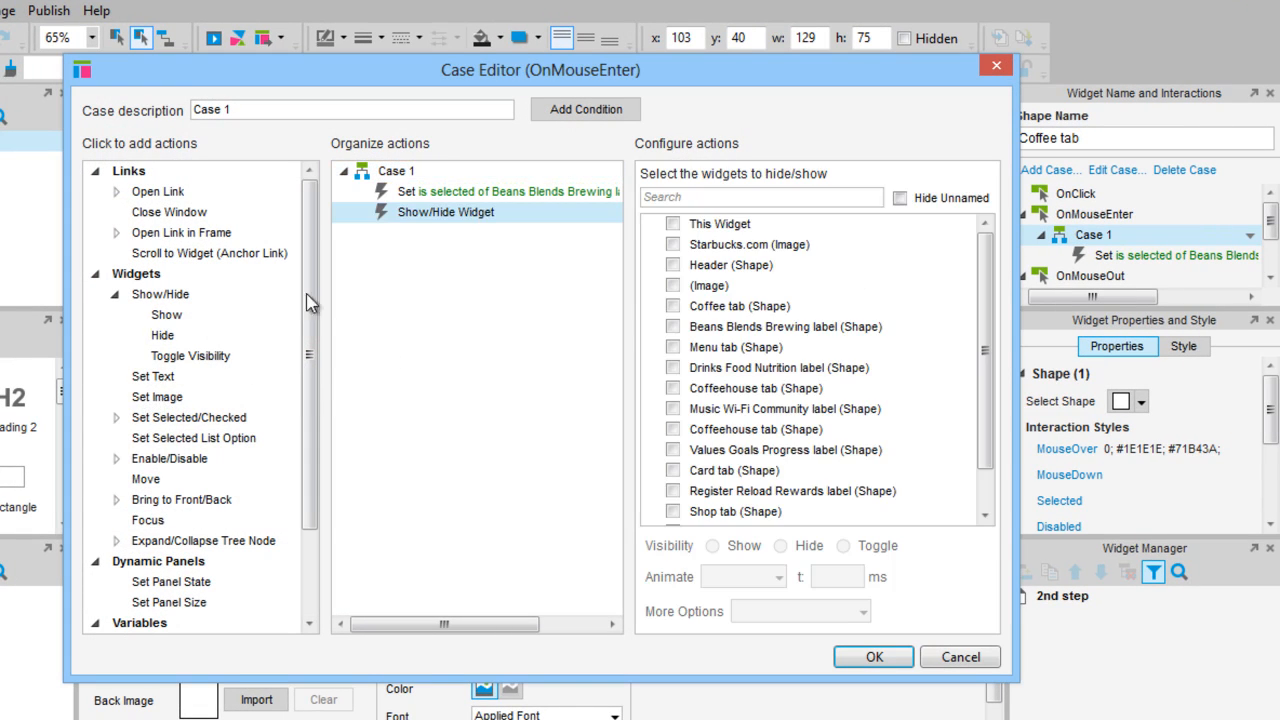
left_click(715, 199)
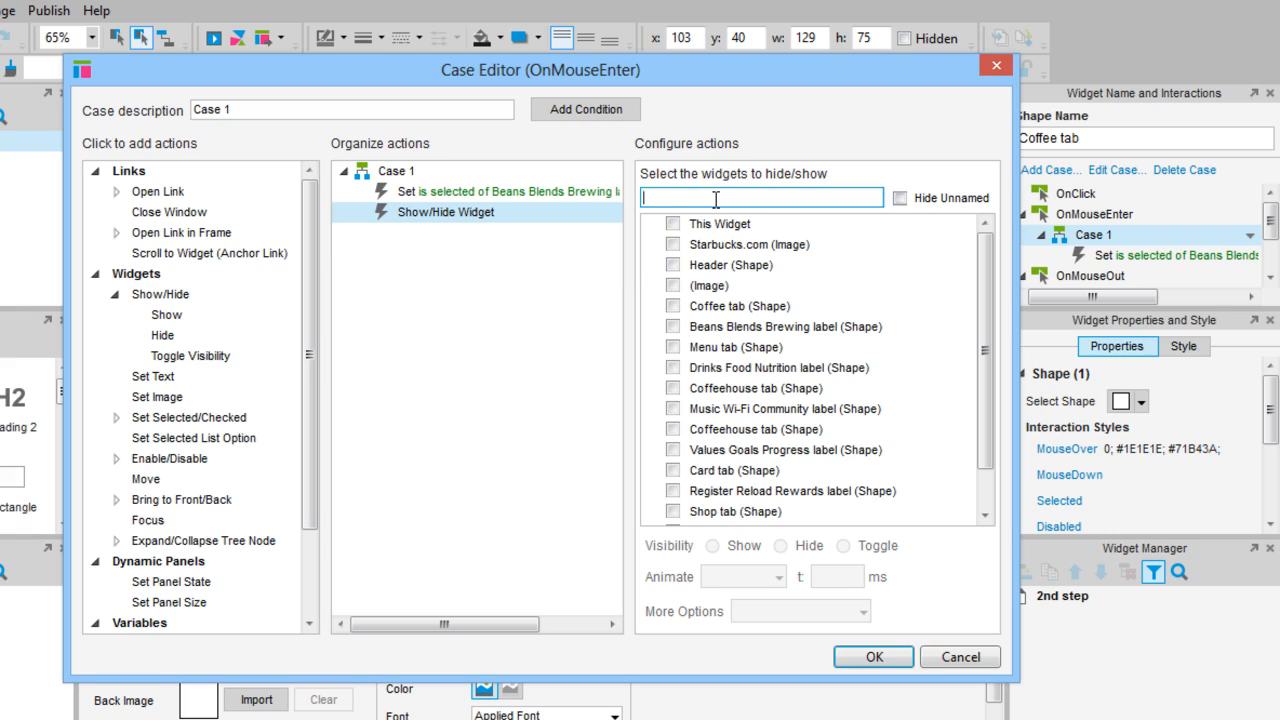
type("dropd")
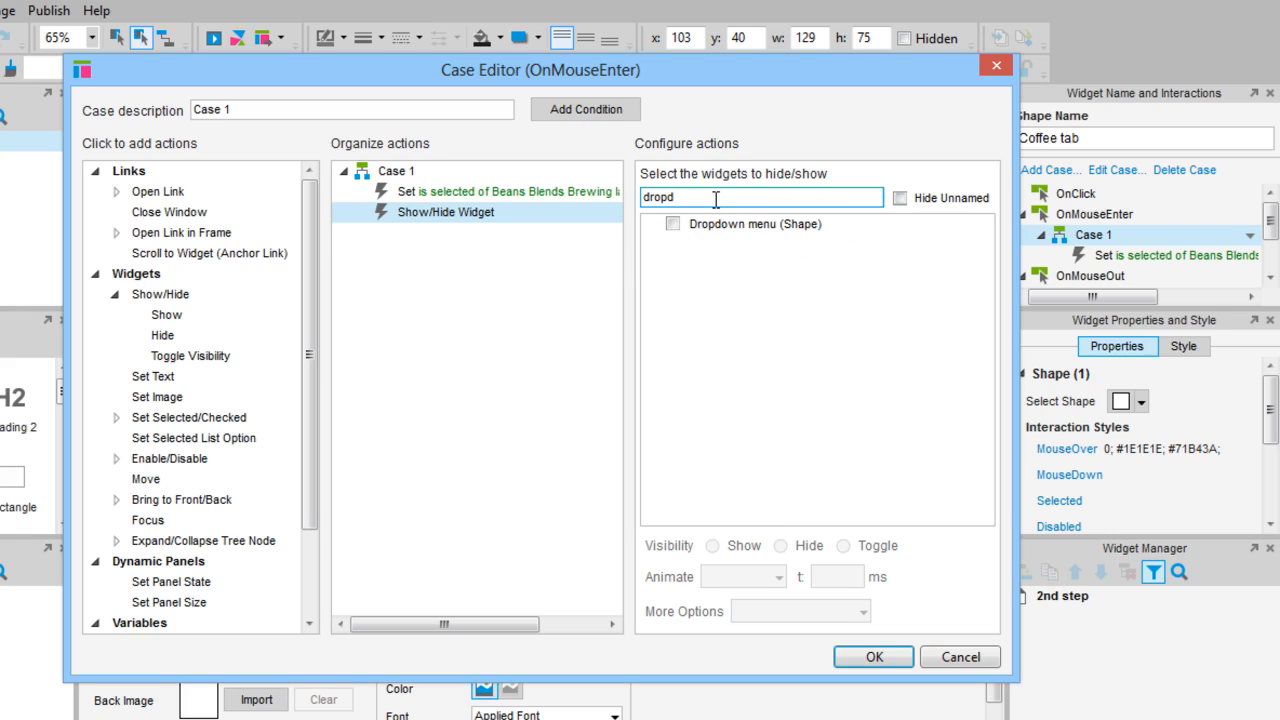
left_click(673, 224)
Animate the Dropdown menu's show action with slide down and save the OnMouseEnter case.
left_click(722, 576)
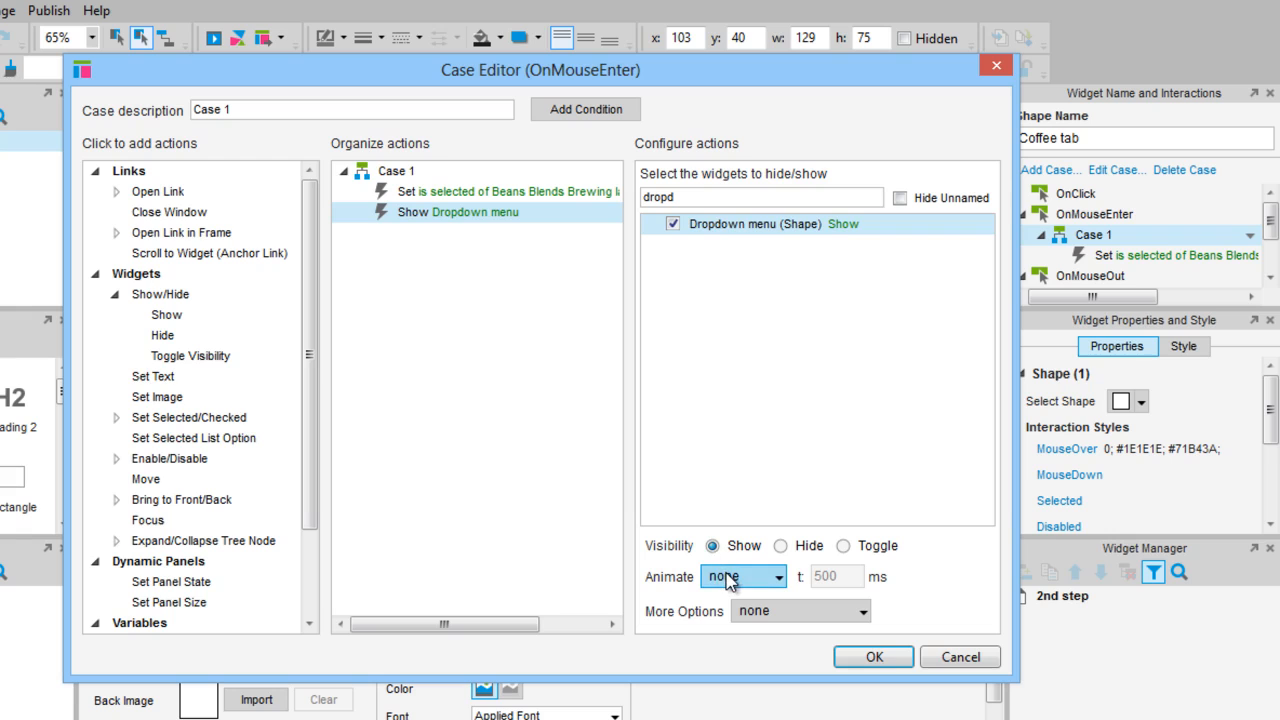
left_click(726, 705)
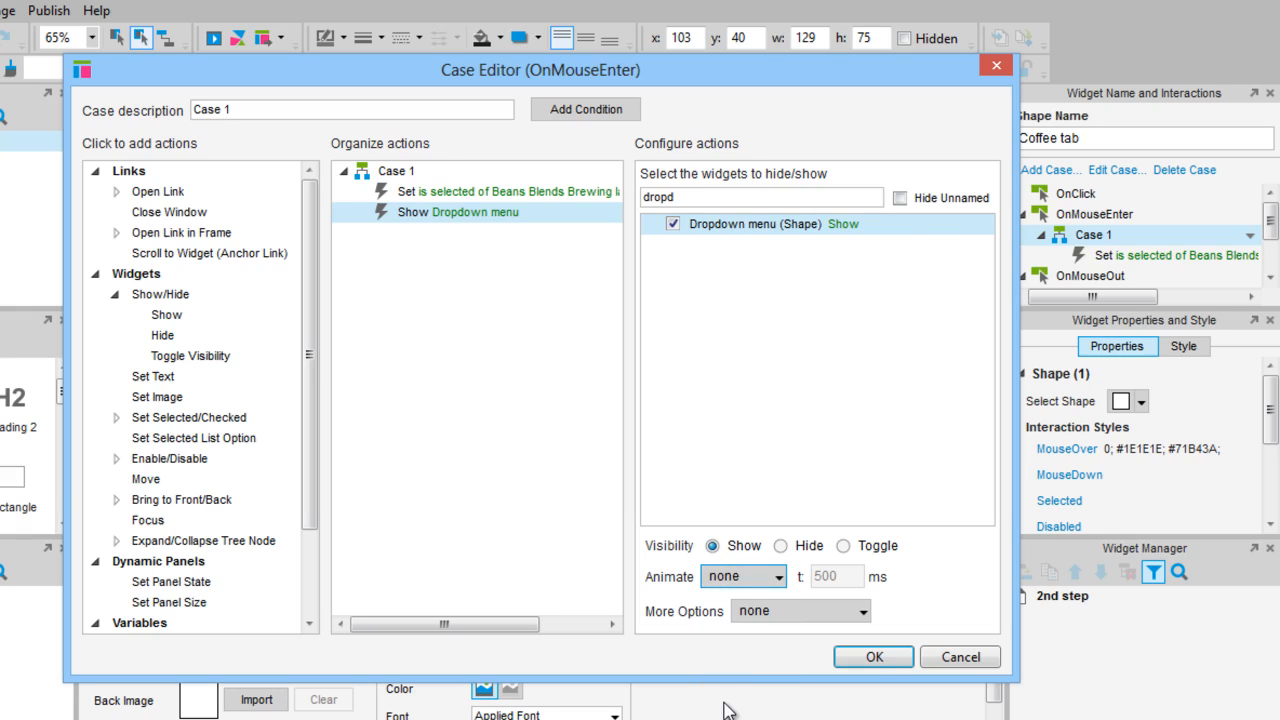
left_click(899, 658)
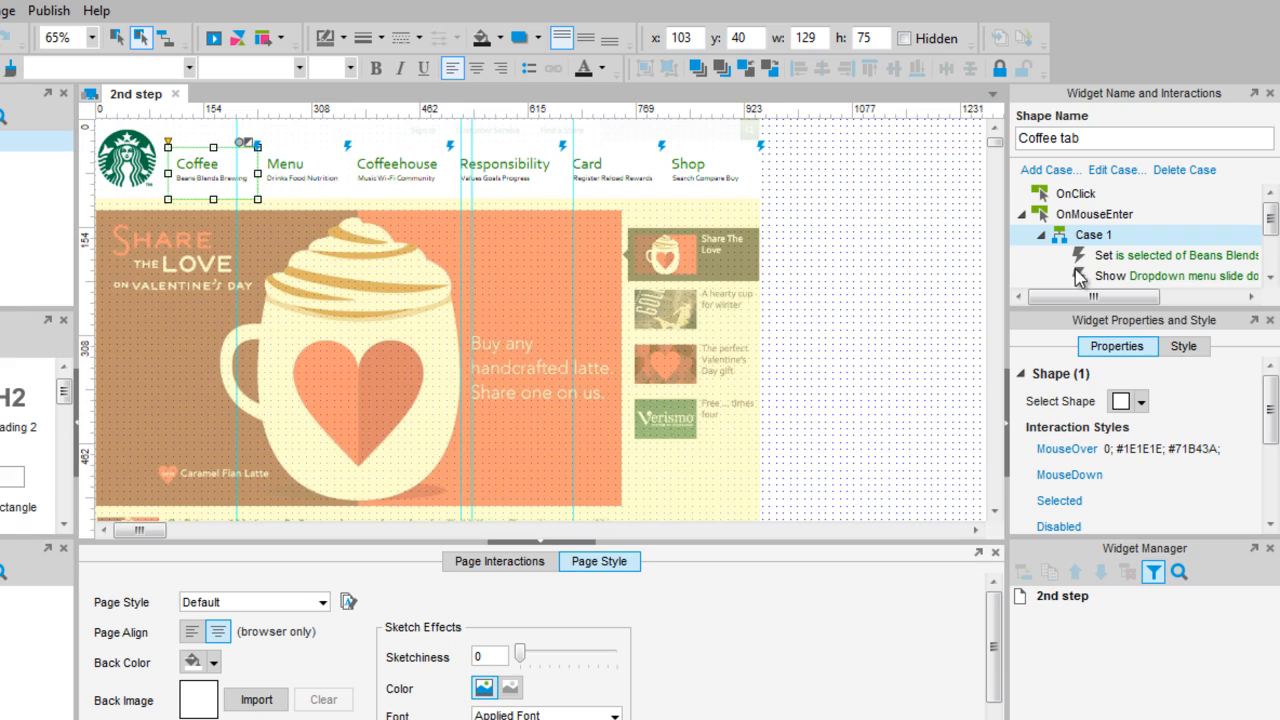
Add an action hiding the Dropdown menu shape to Case 1 of the Coffee tab's OnMouseOut event.
scroll(1100, 240, "down", 2)
left_click(1087, 220)
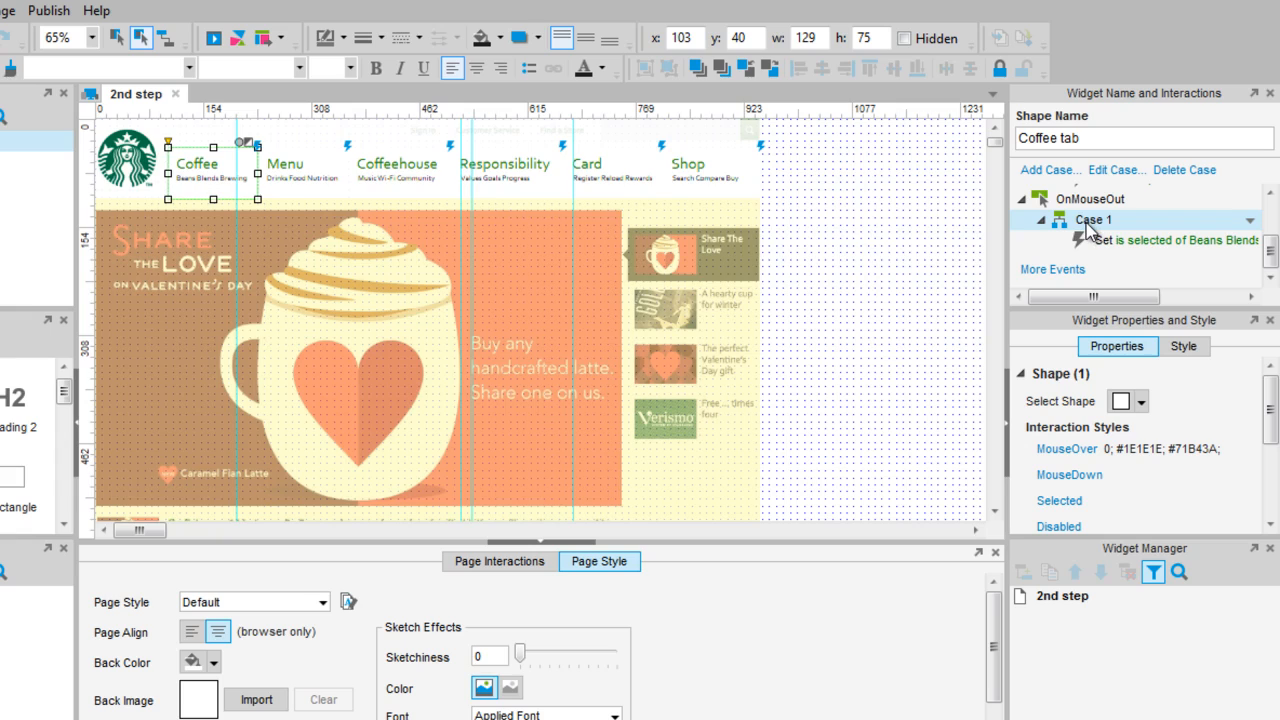
double_click(1087, 221)
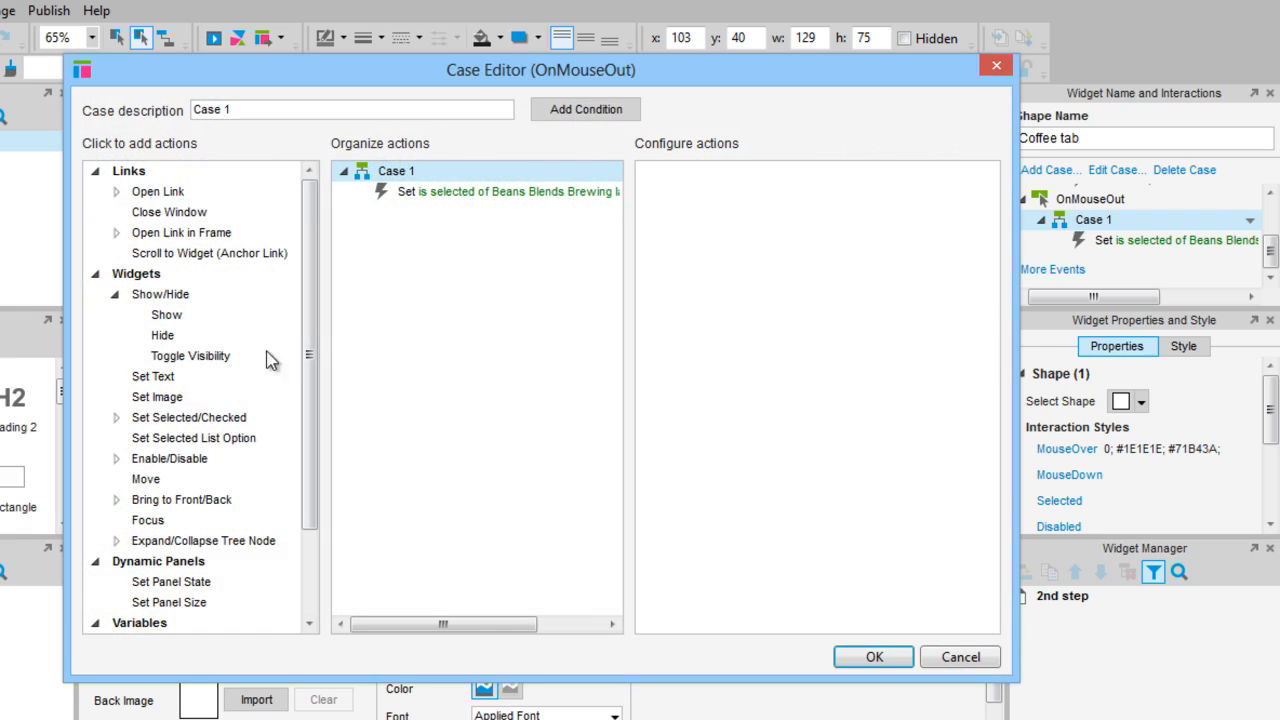
left_click(162, 335)
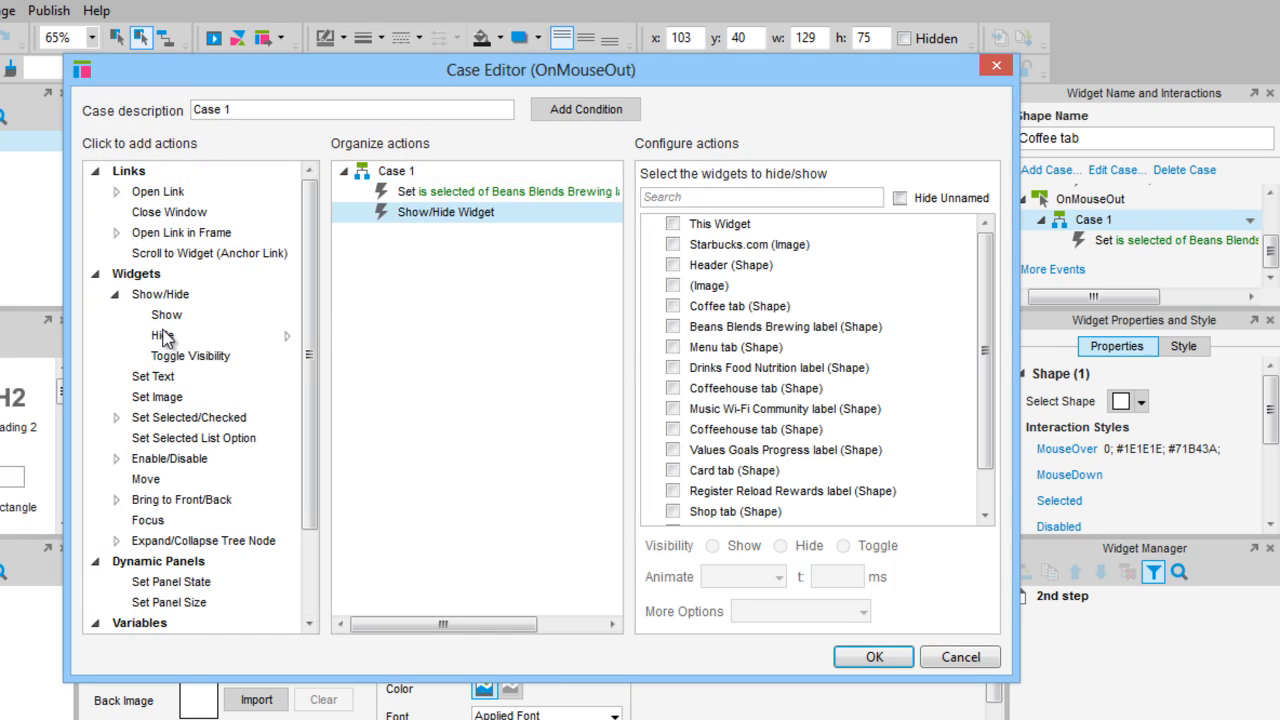
left_click(694, 198)
type("drop")
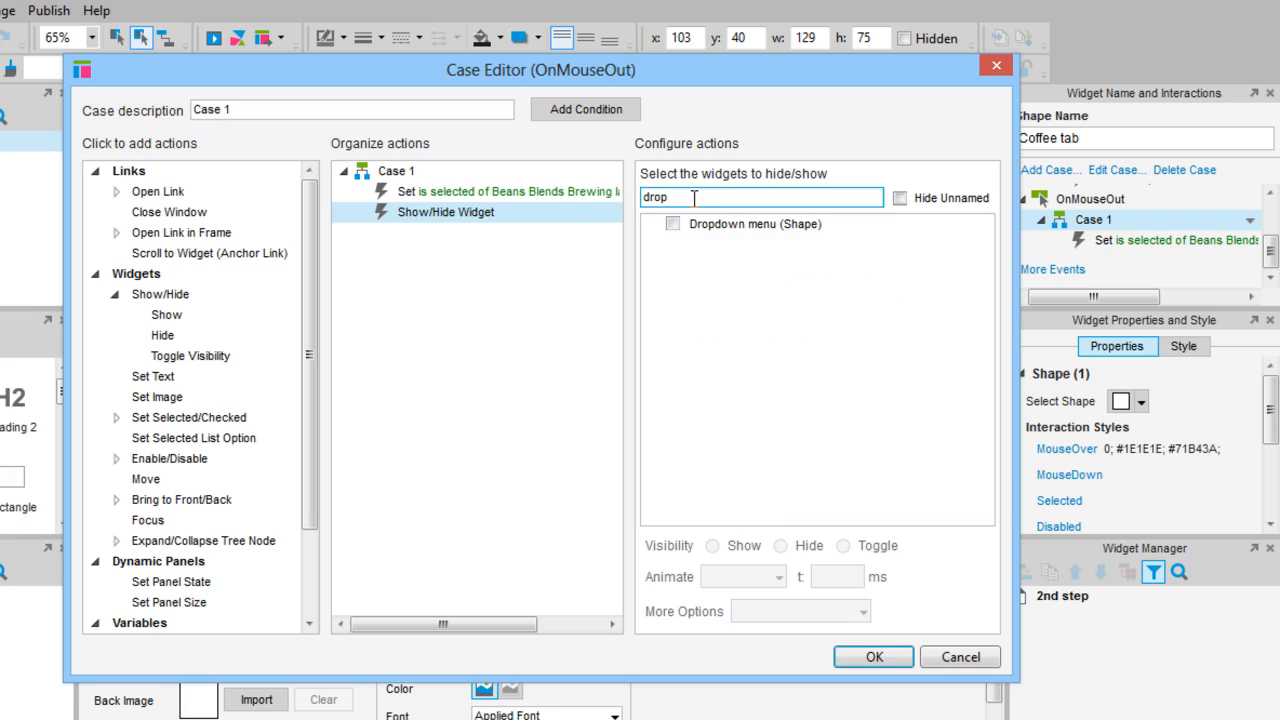
left_click(674, 225)
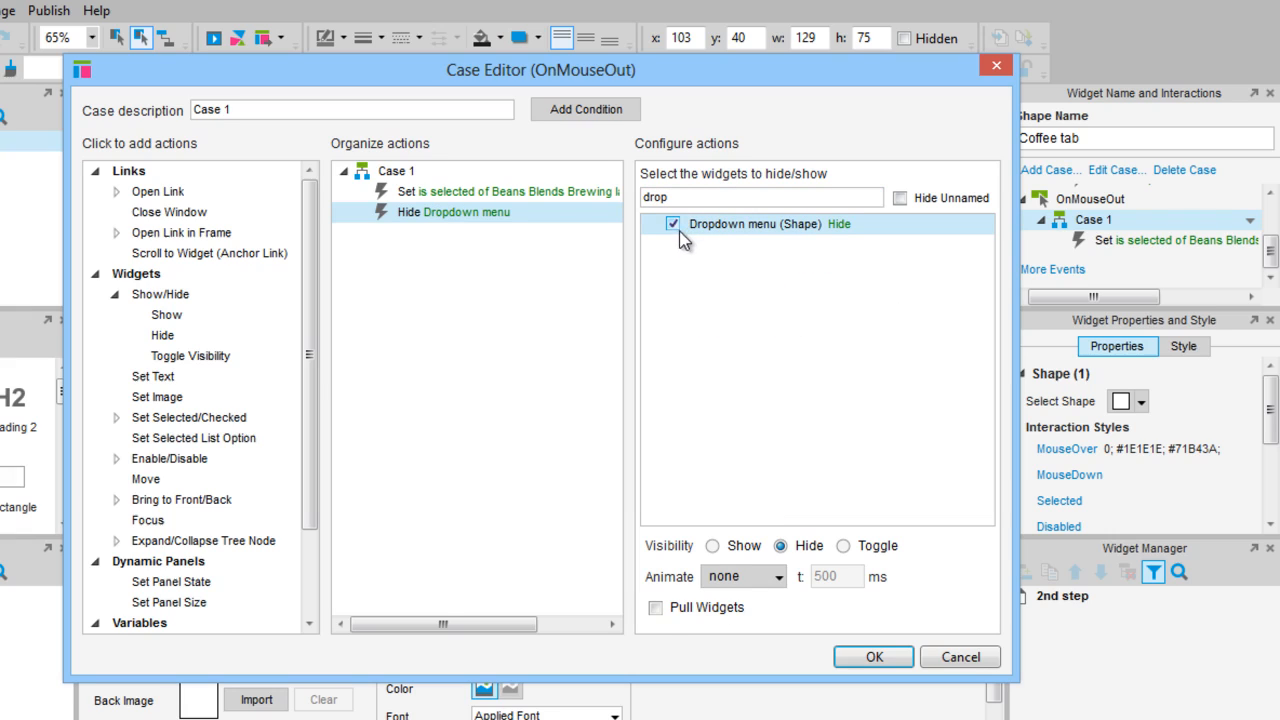
Animate the Dropdown menu's hide action with slide up and save the OnMouseOut case.
left_click(778, 578)
left_click(730, 686)
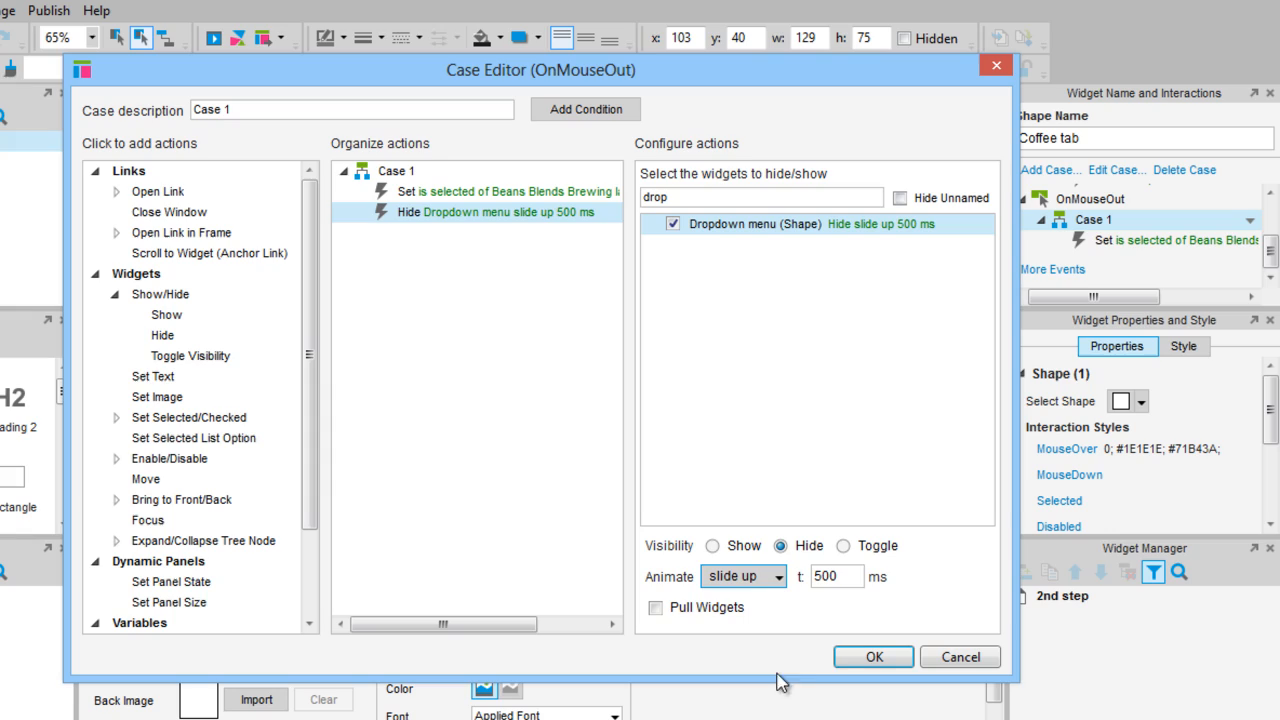
left_click(874, 657)
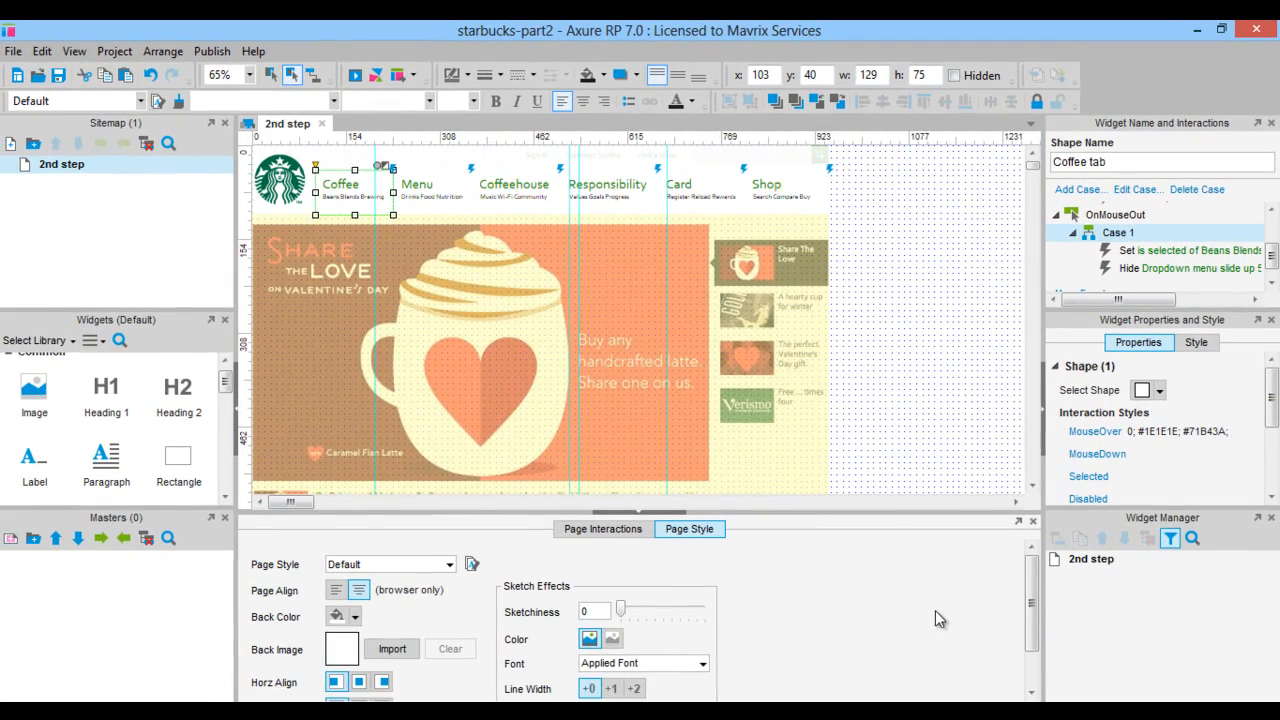
Preview the 2nd step page in the browser and close the prototype's sitemap sidebar.
left_click(212, 52)
left_click(240, 76)
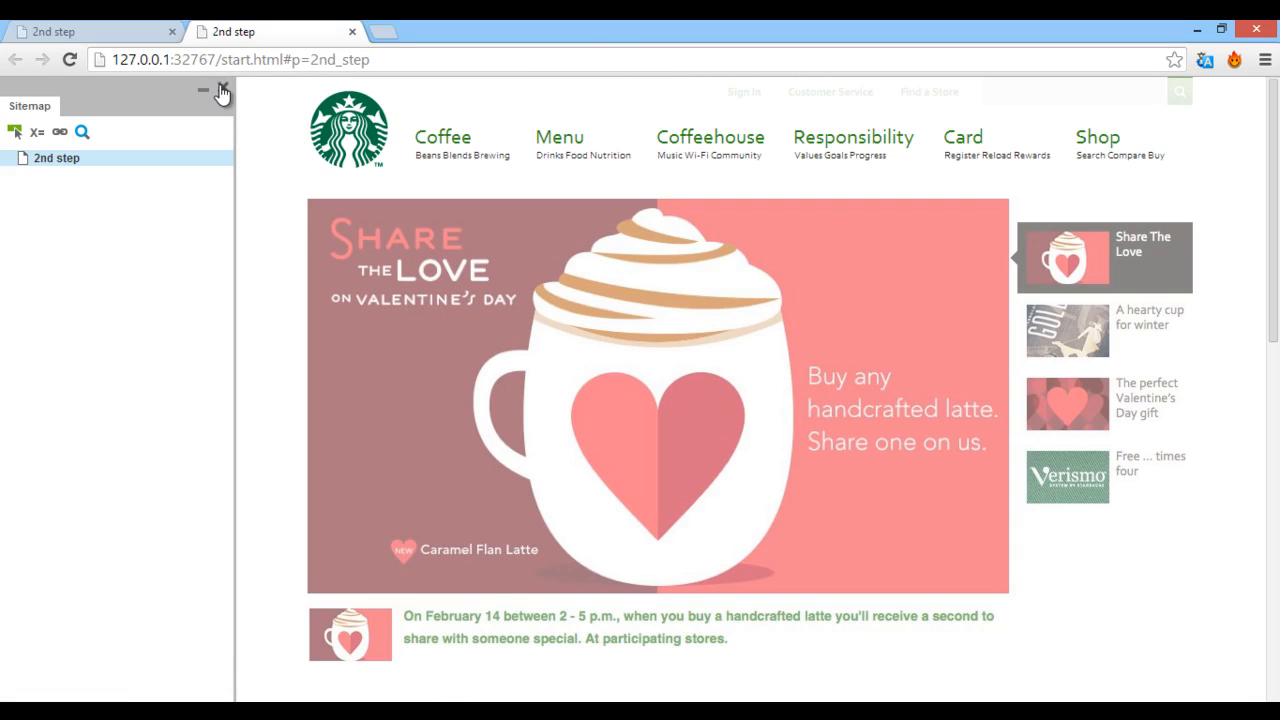
left_click(221, 89)
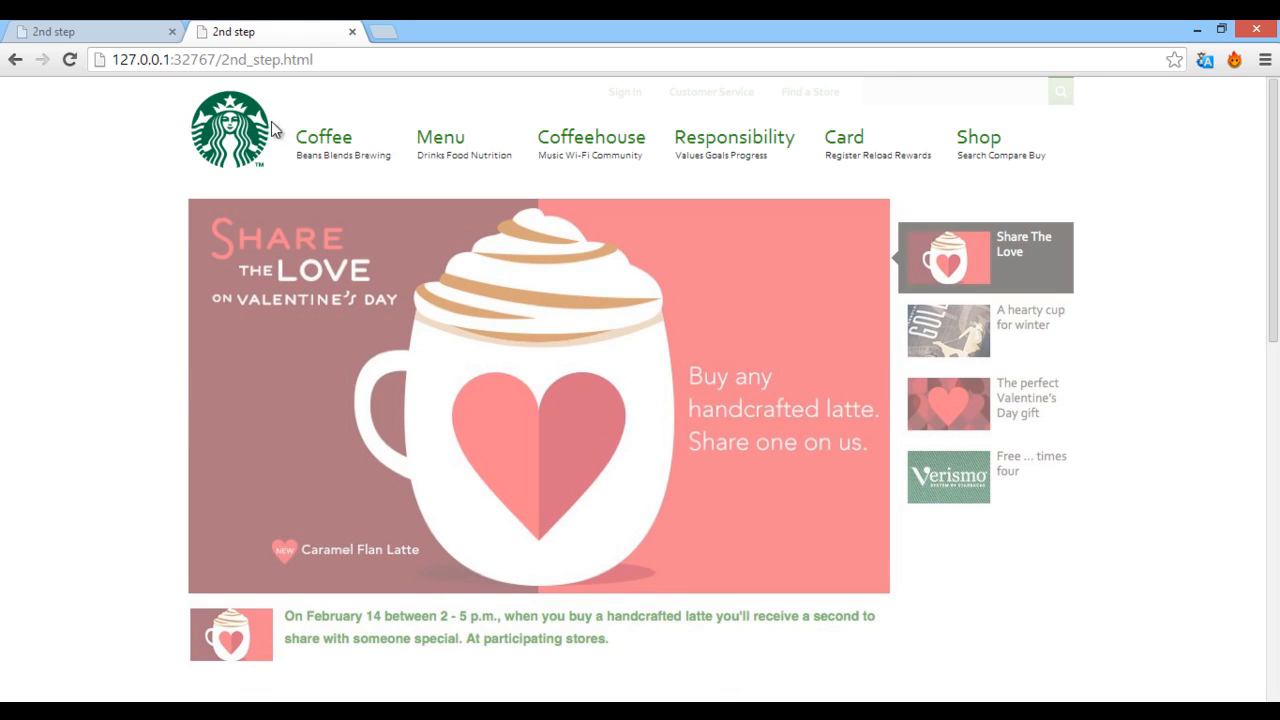
Open the live starbucks.com site in a new browser tab for comparison with the prototype.
left_click(383, 33)
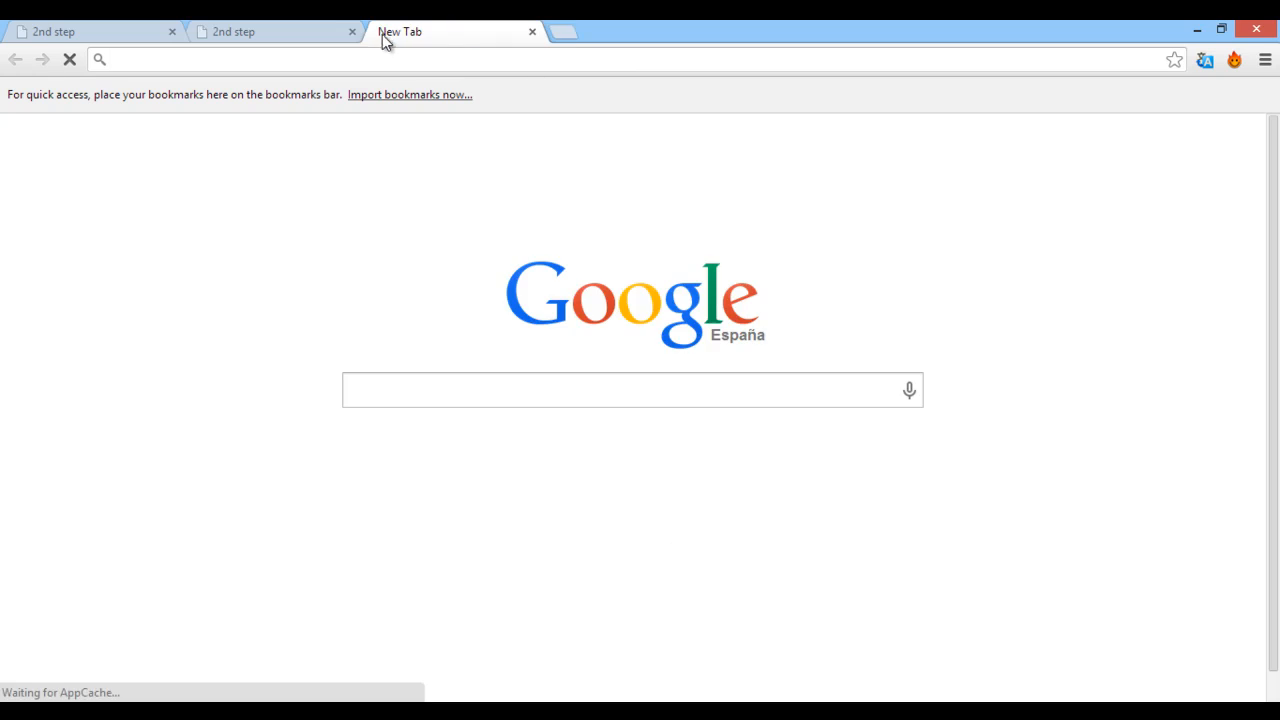
type("star")
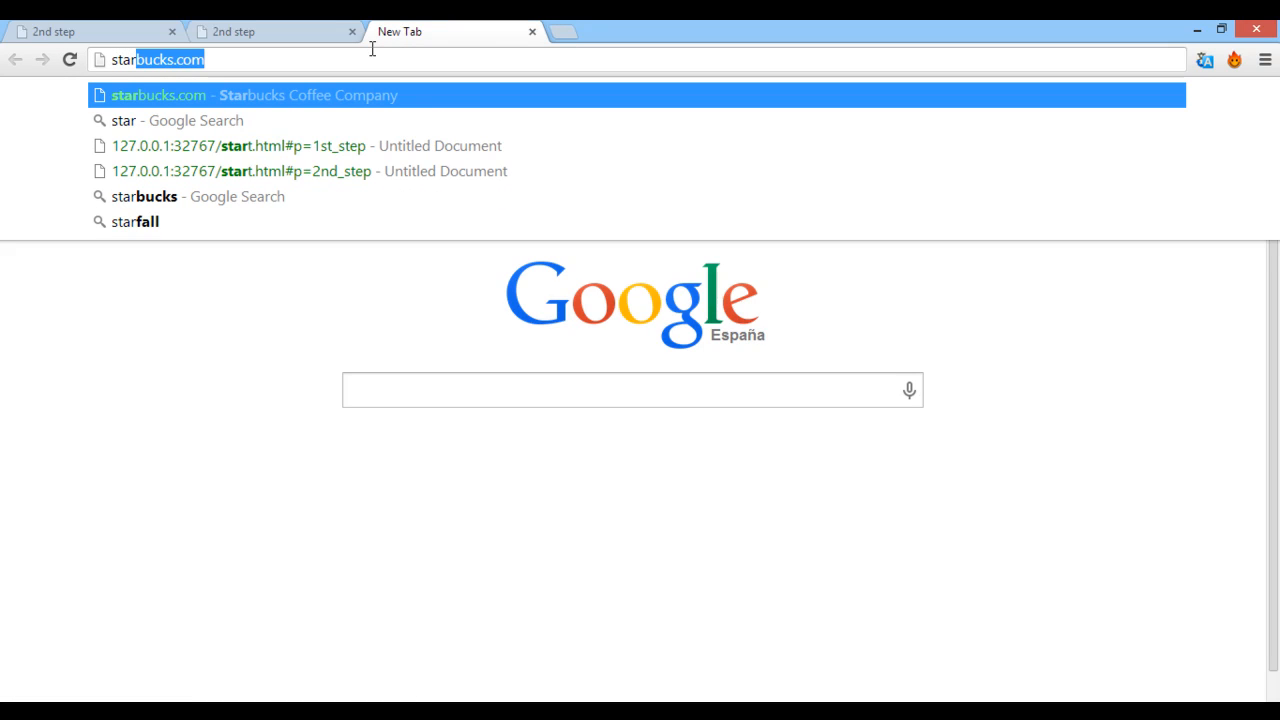
left_click(257, 97)
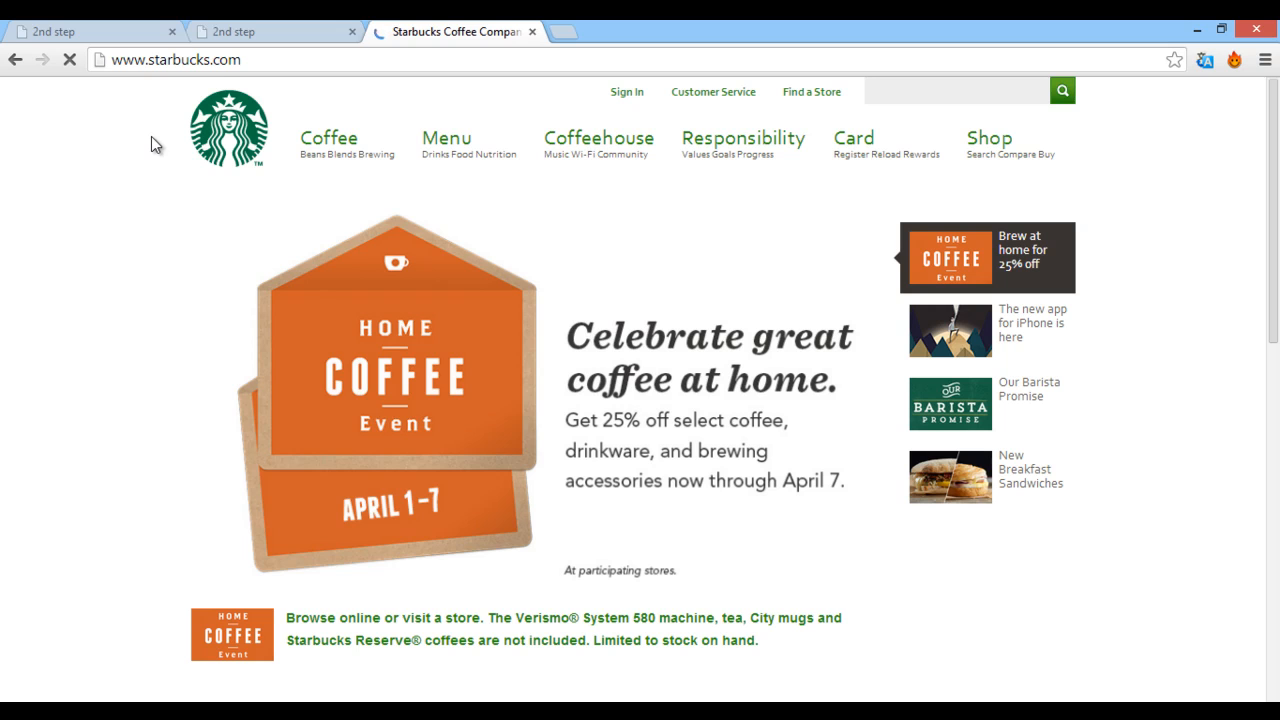
Back in Axure, convert the Dropdown menu shape to a dynamic panel and name the panel "Dropdown menu".
mouse_move(355, 140)
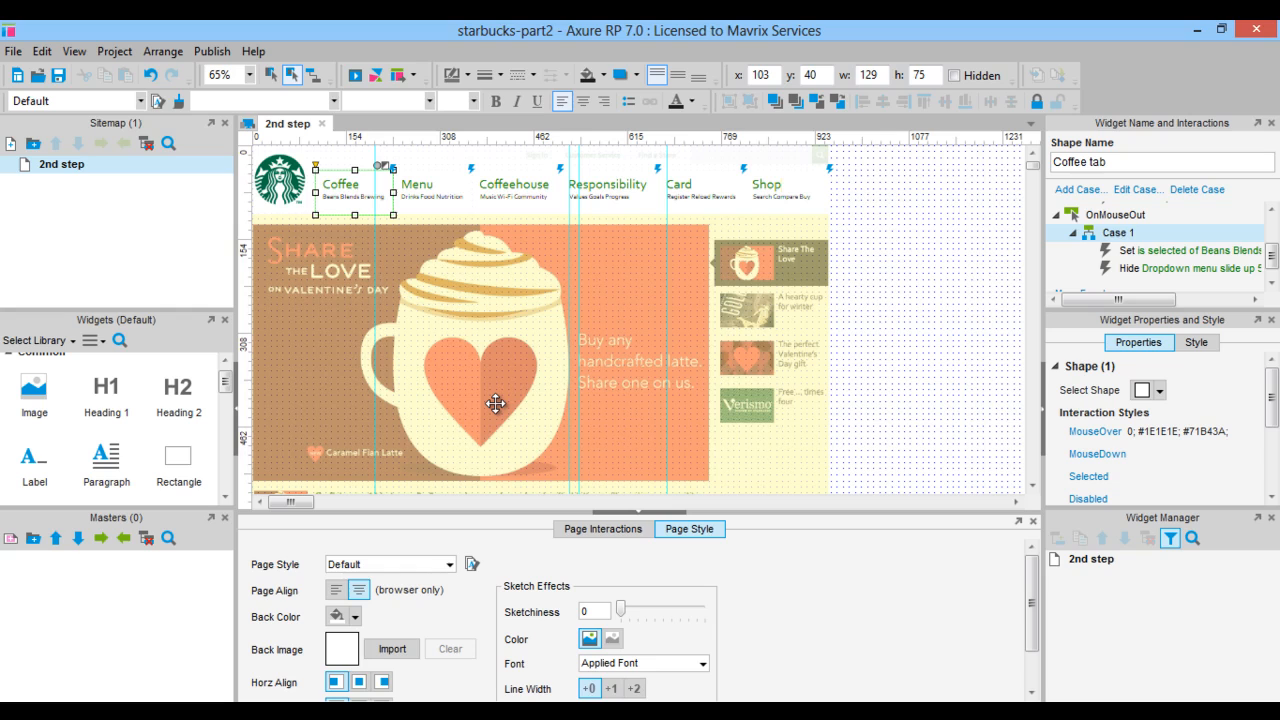
left_click(493, 365)
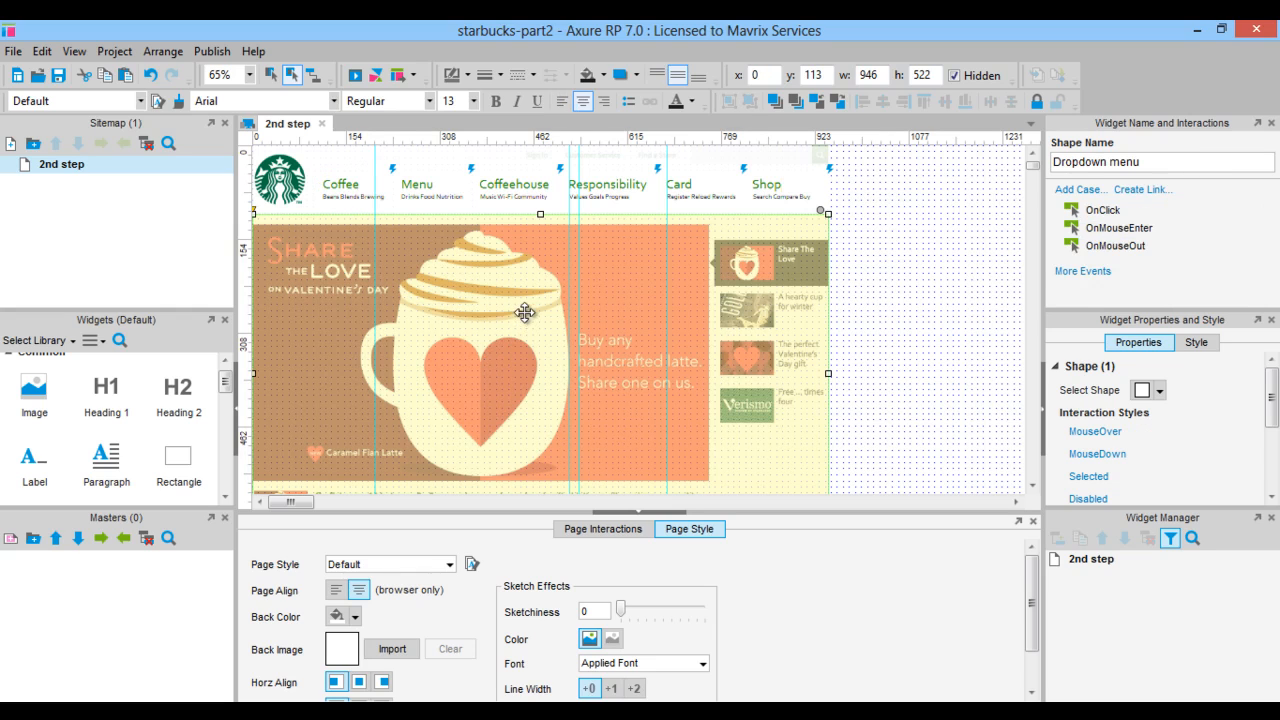
right_click(523, 316)
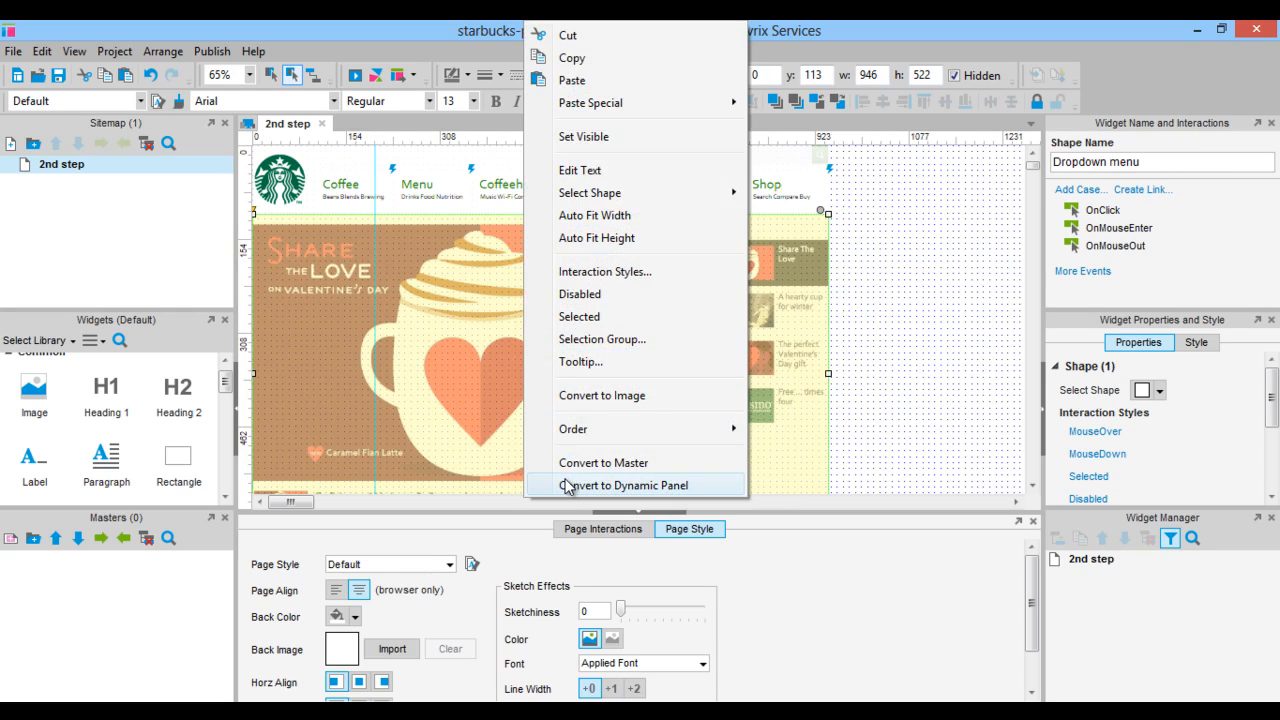
left_click(567, 487)
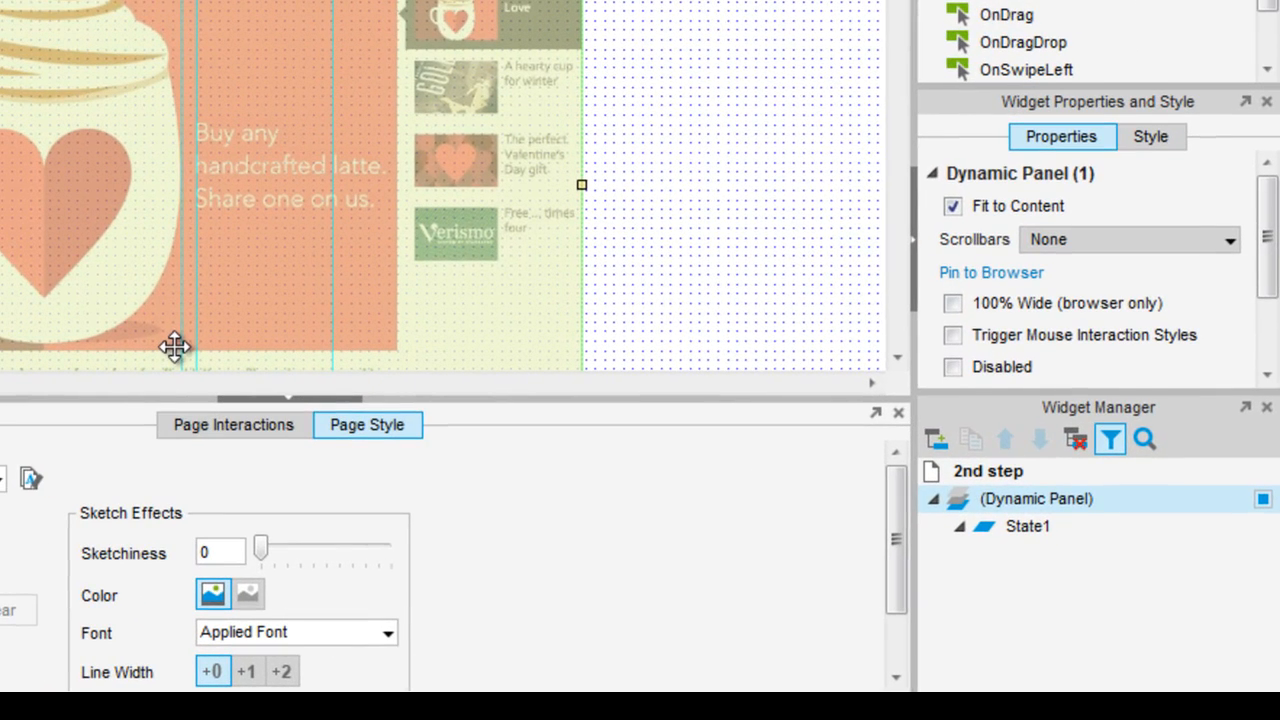
double_click(1087, 501)
type("Drop")
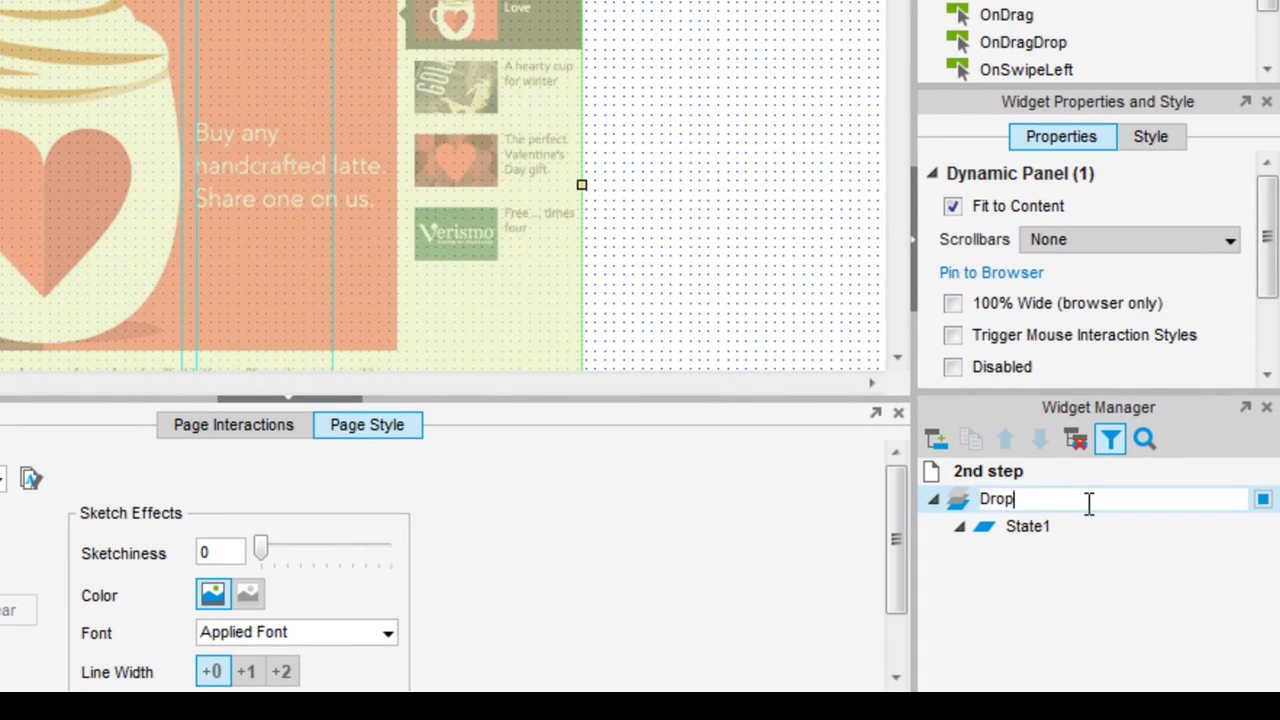
type("down menu")
key("Return")
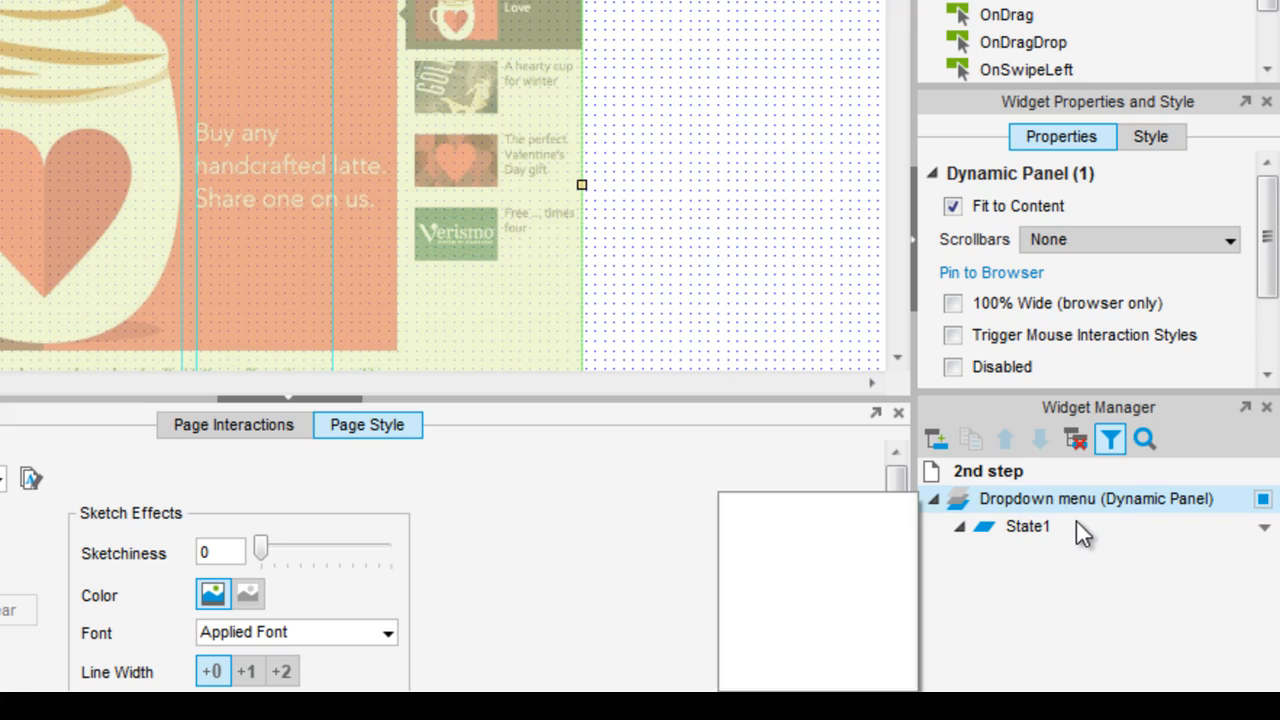
Rename State1 of the Dropdown menu dynamic panel as "Coffee".
left_click(1038, 527)
left_click(1037, 525)
type("Coff")
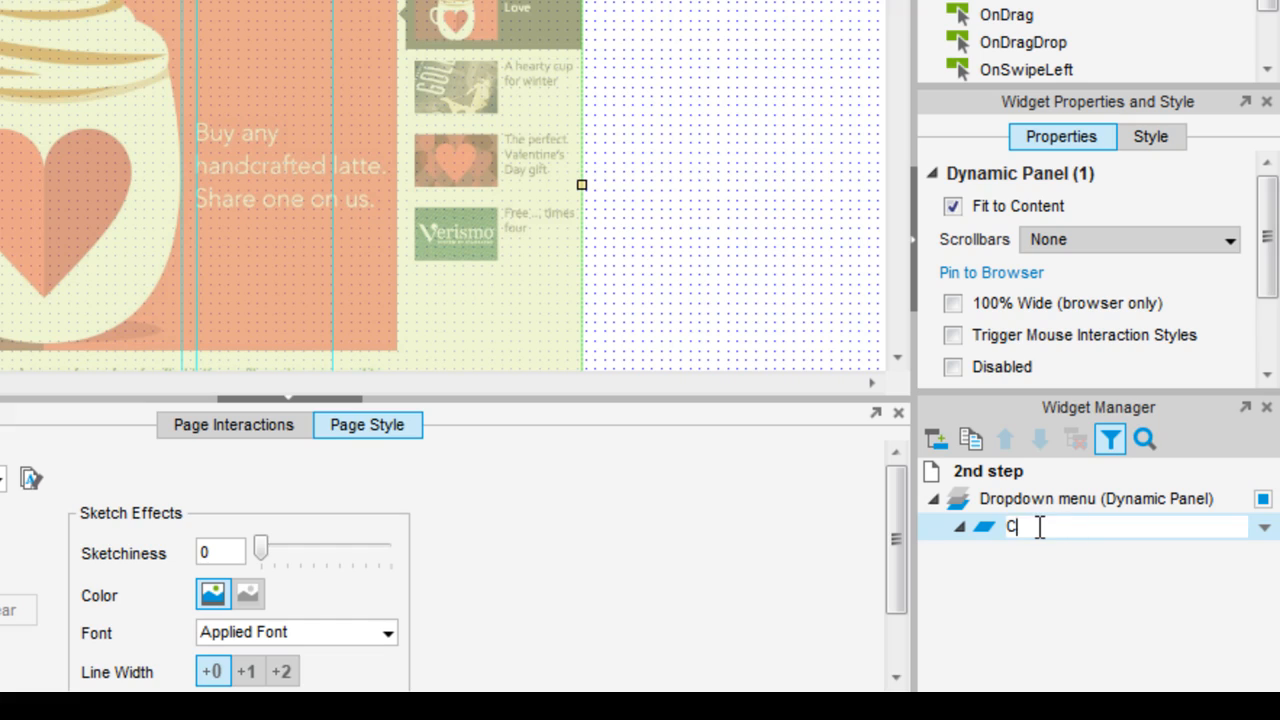
type("ee")
key("Return")
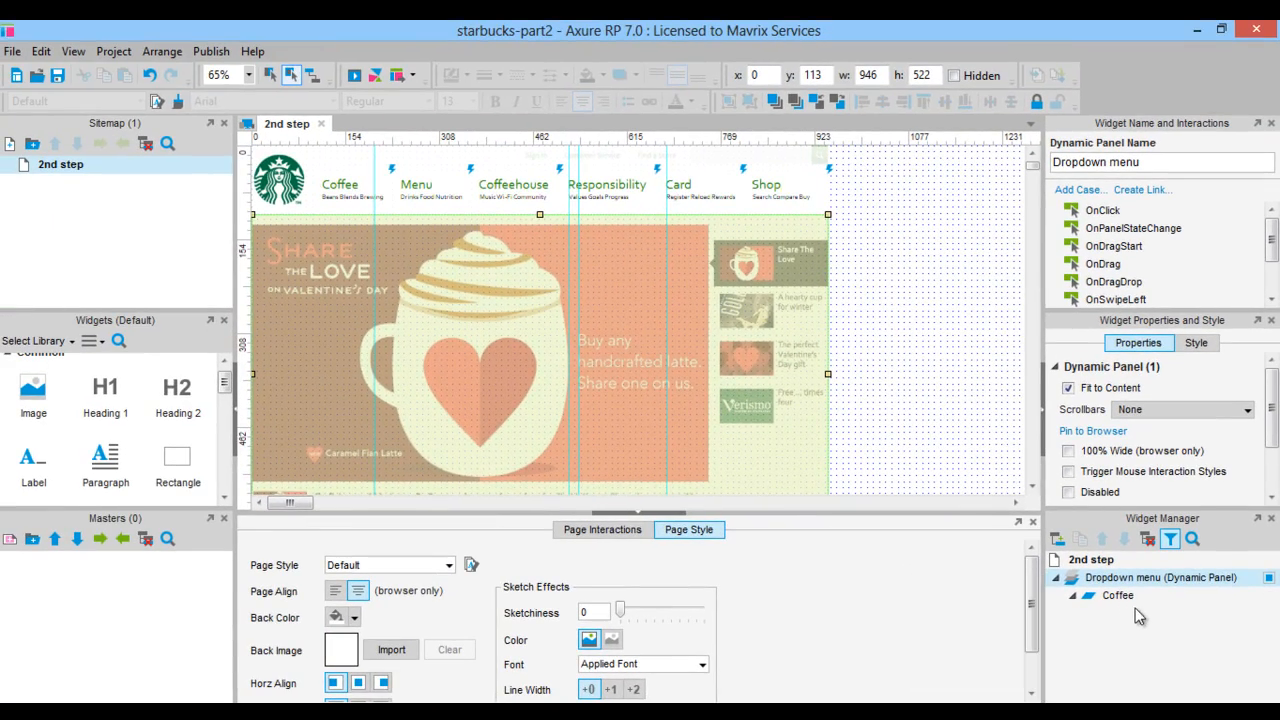
Open the Coffee state of the Dropdown menu panel and delete the shape inside it.
double_click(1133, 598)
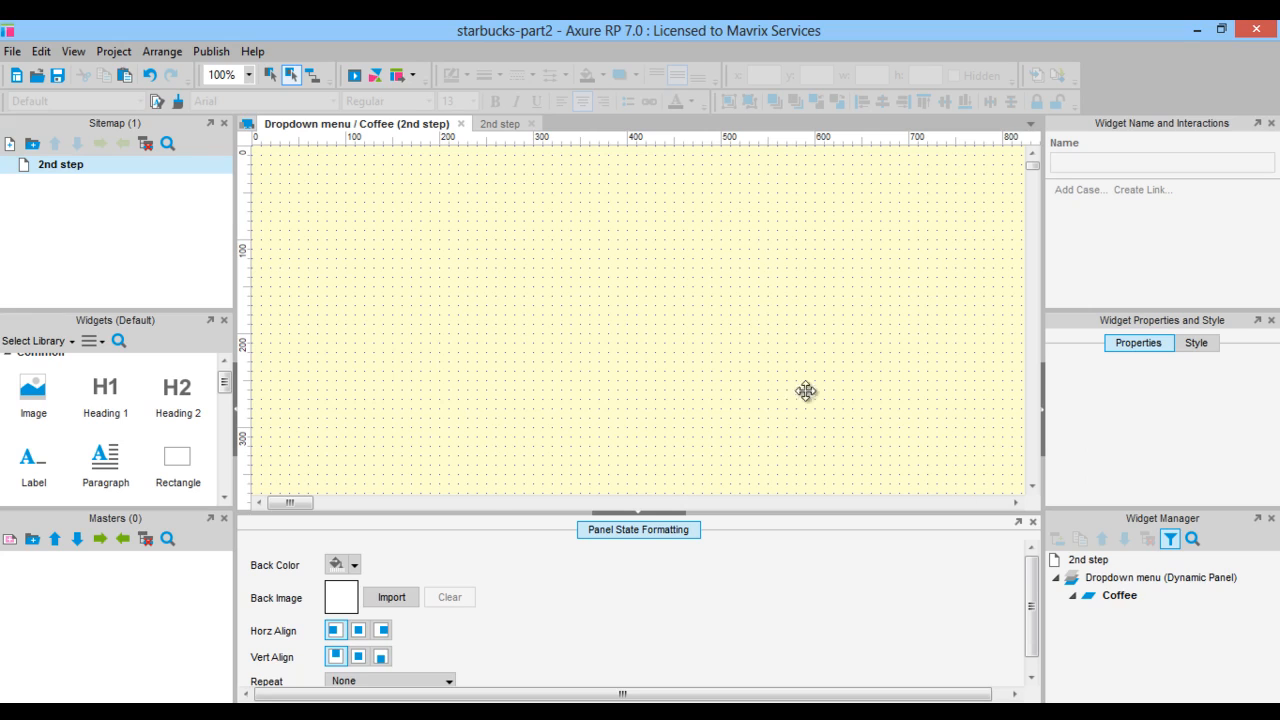
left_click(762, 362)
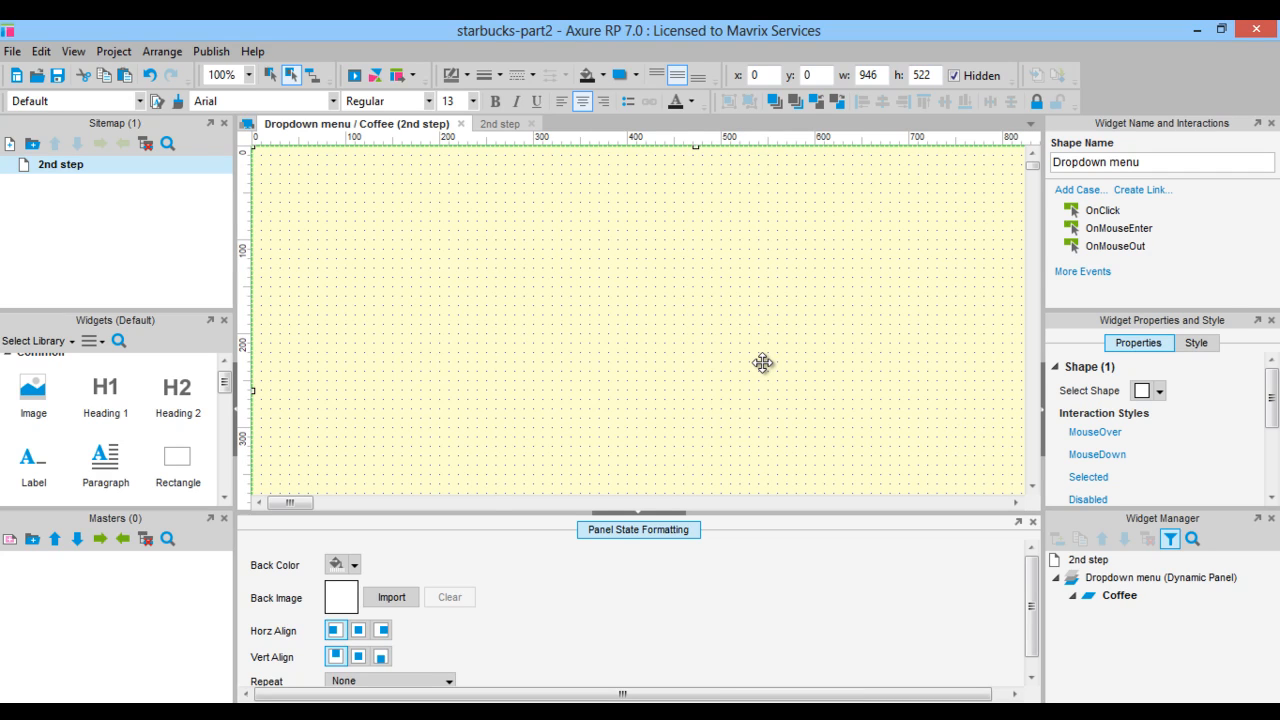
key("Delete")
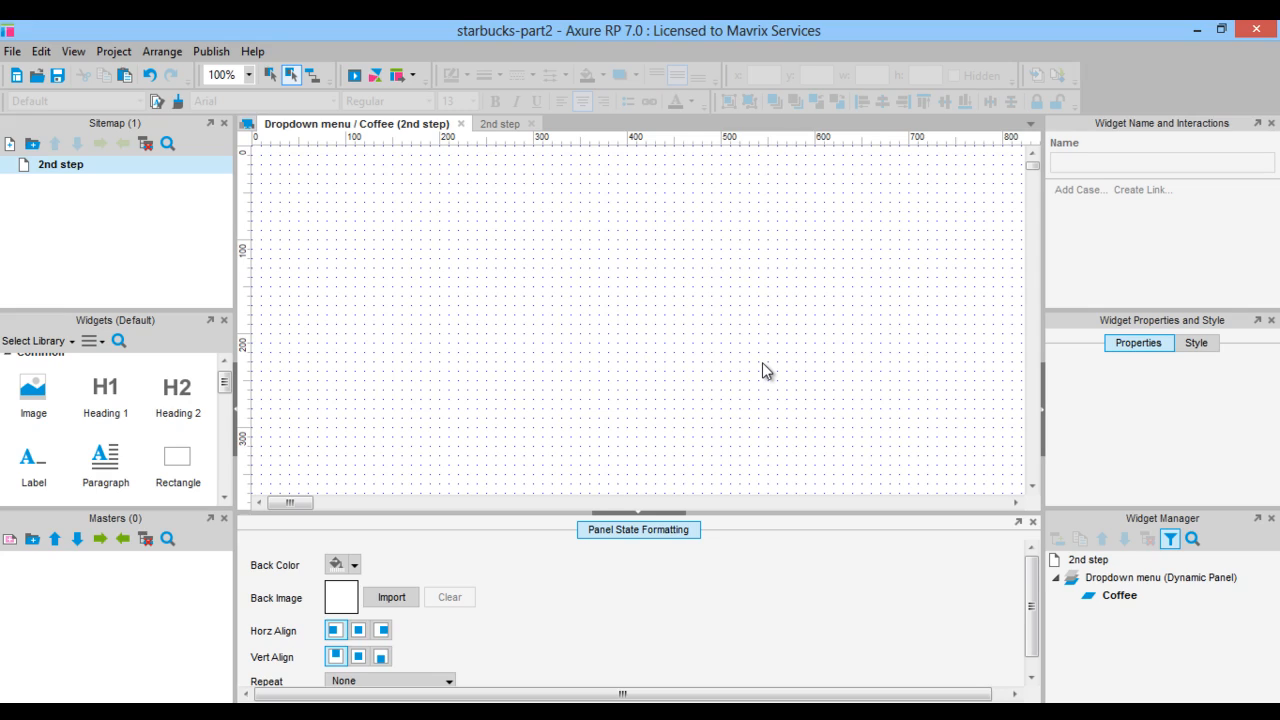
Set the back color of the Coffee panel state to 1e1e1e.
left_click(355, 566)
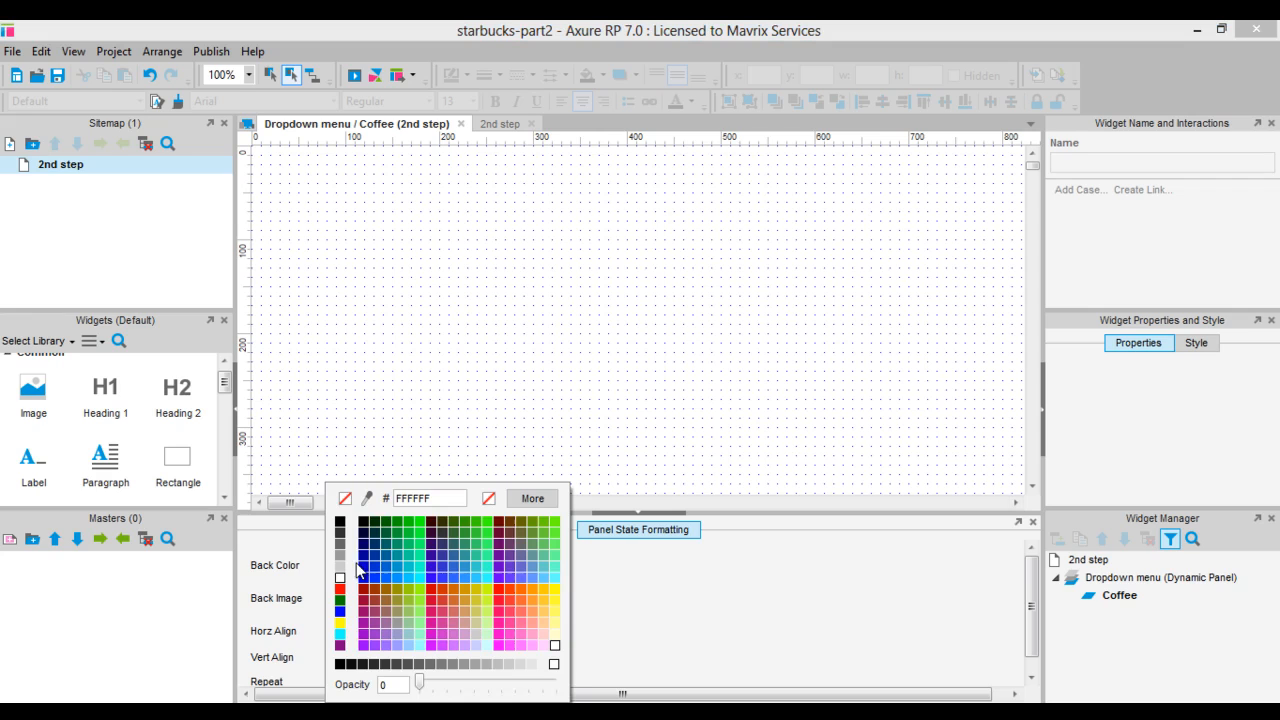
left_click(345, 498)
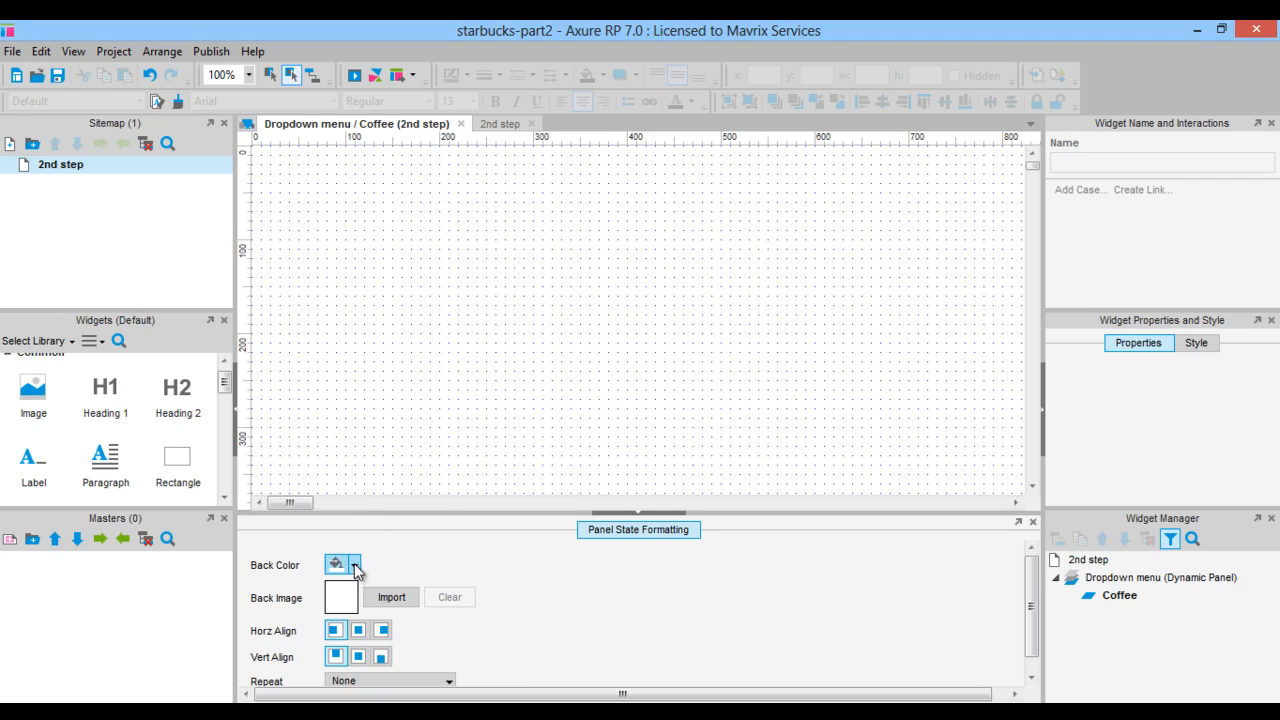
left_click(355, 566)
type("1e1e")
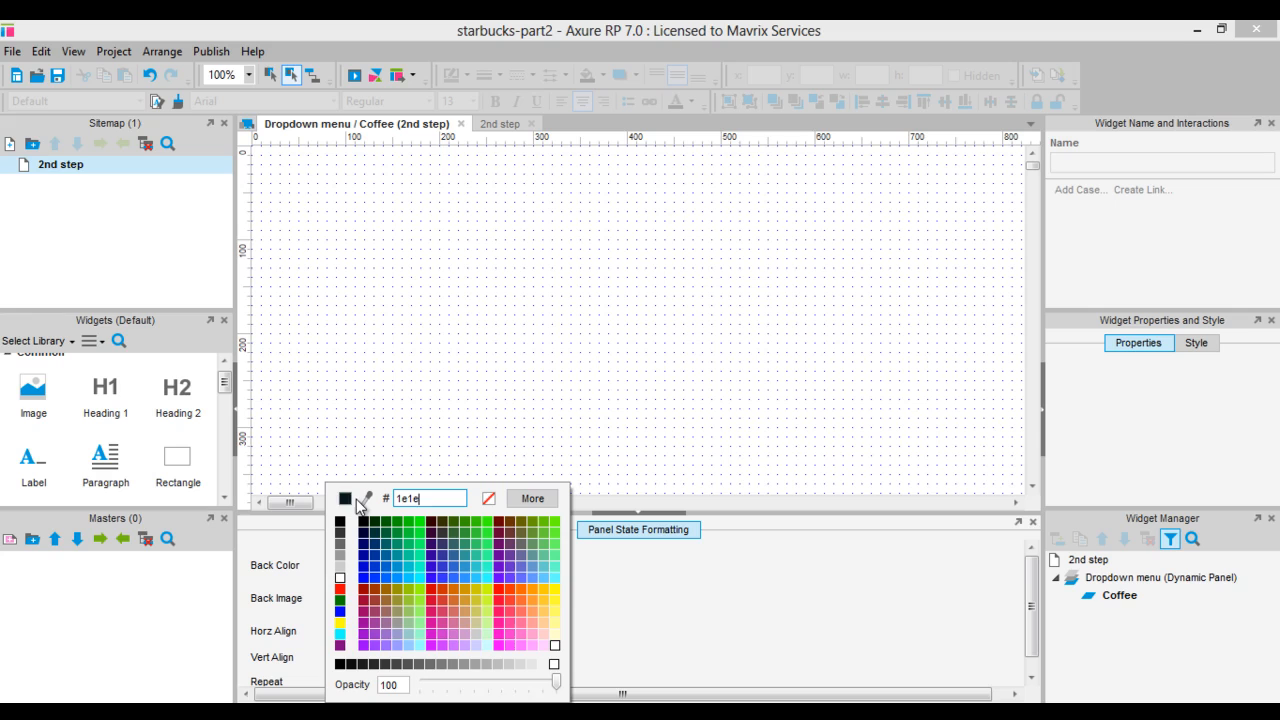
type("1e")
left_click(303, 448)
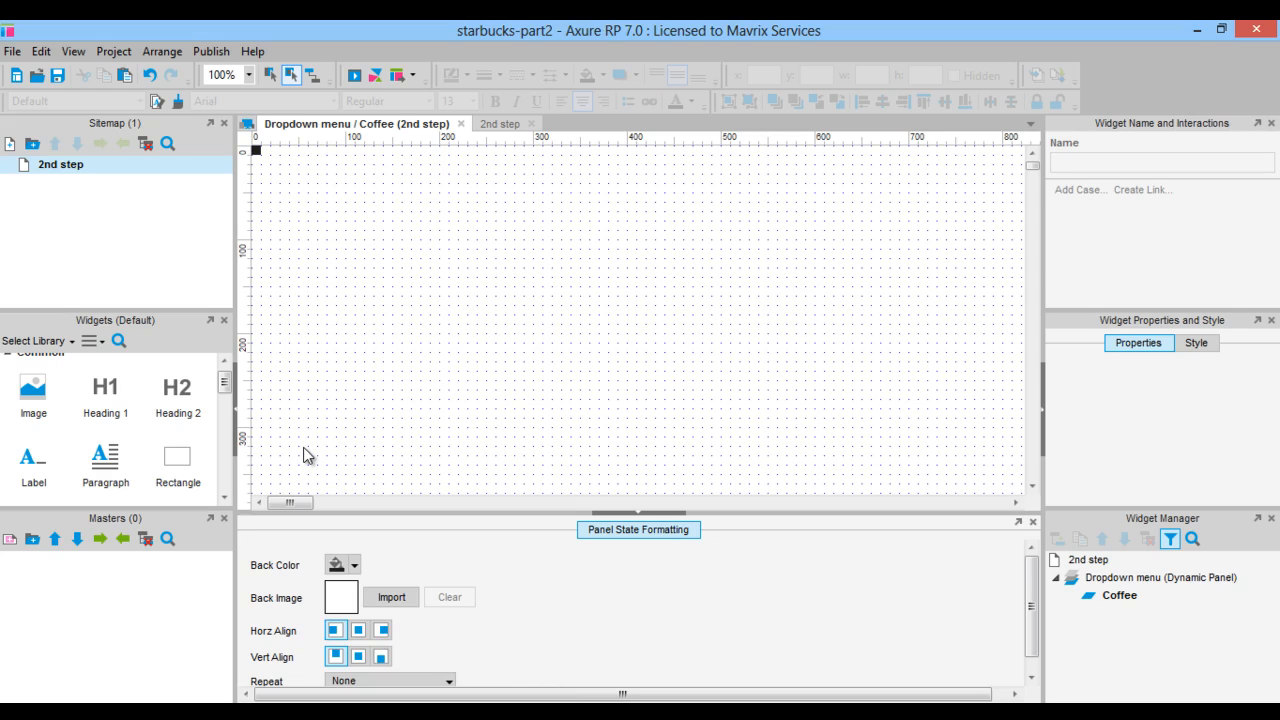
On the 2nd step page, set the Dropdown menu panel's height to 522 and stretch its width to about 950.
left_click(500, 123)
left_click(1122, 578)
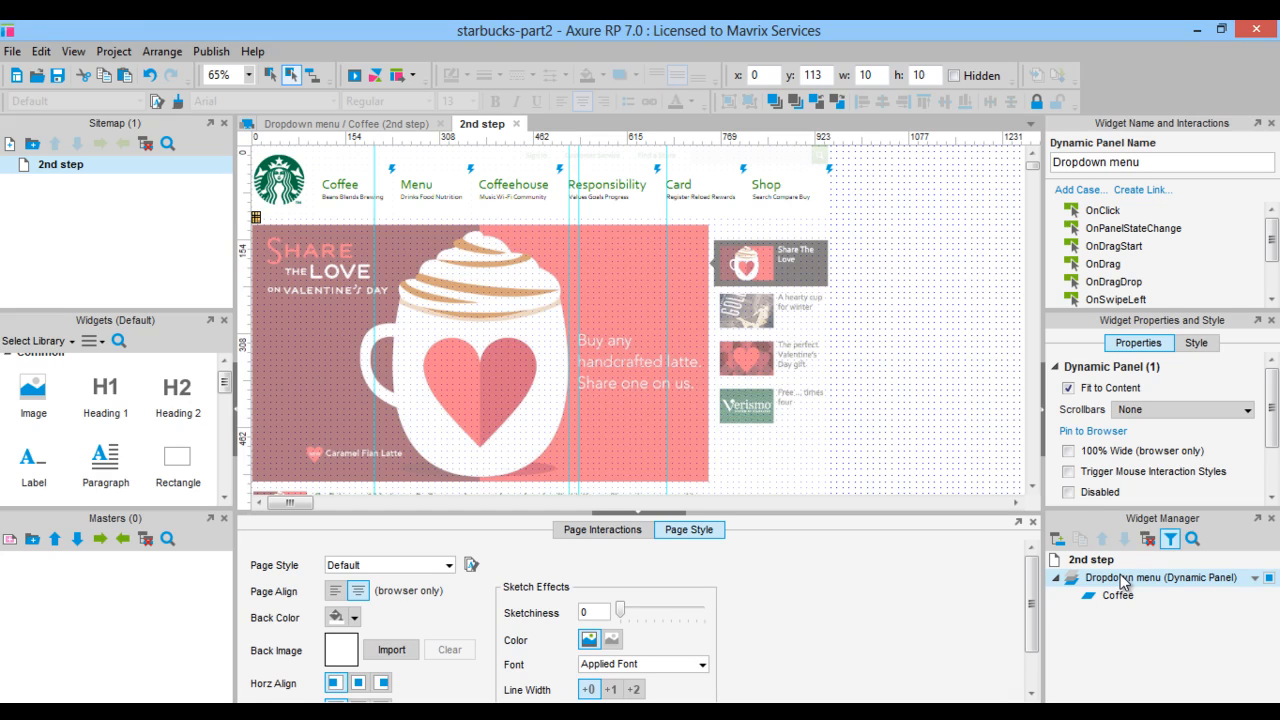
double_click(925, 75)
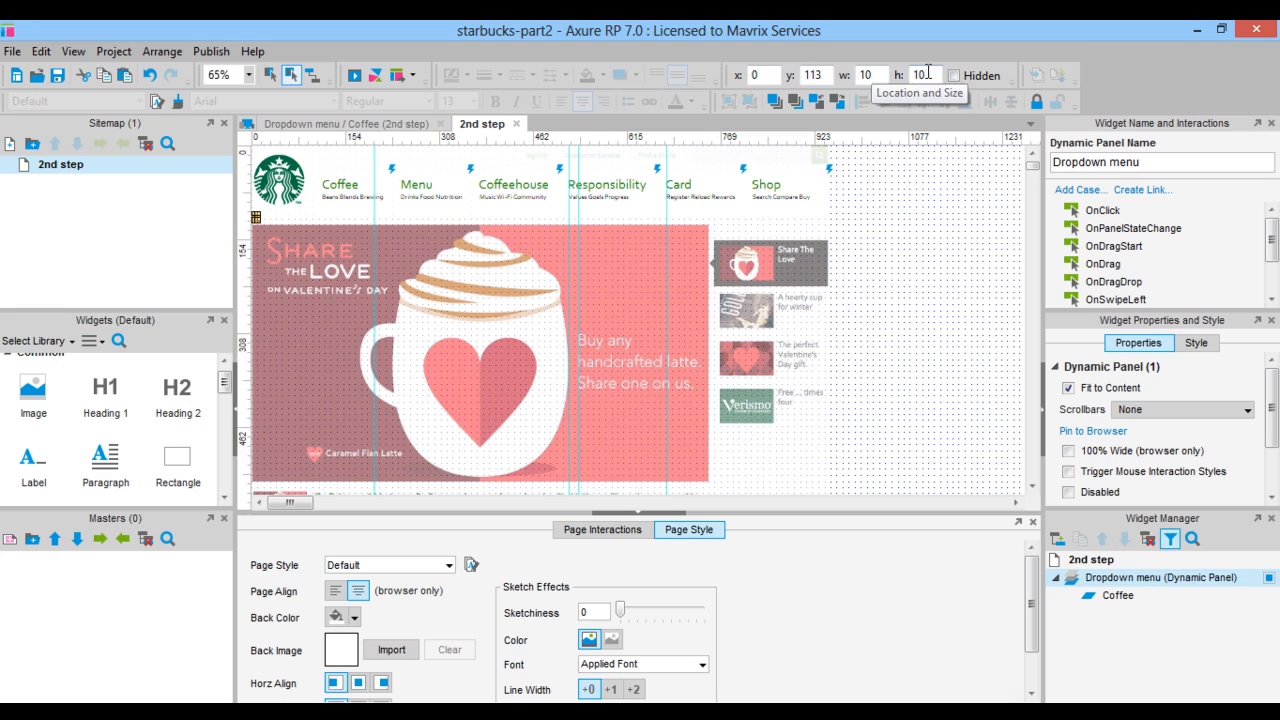
type("522")
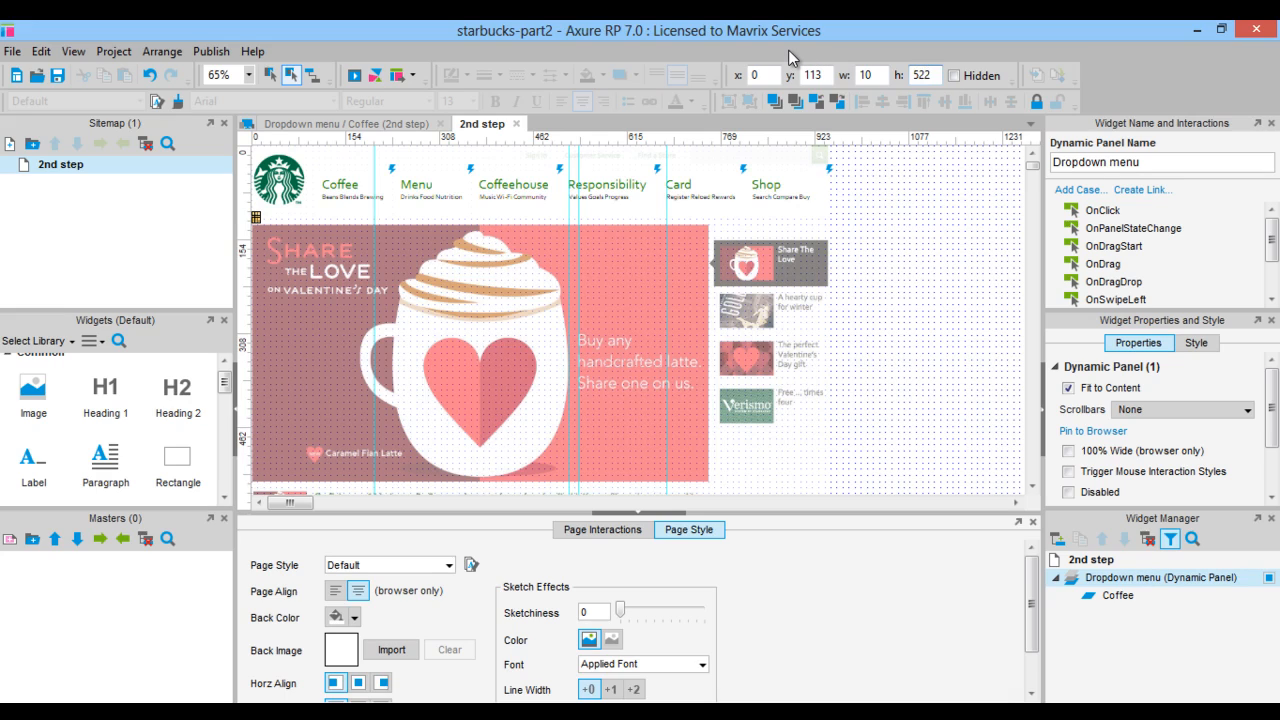
key("Tab")
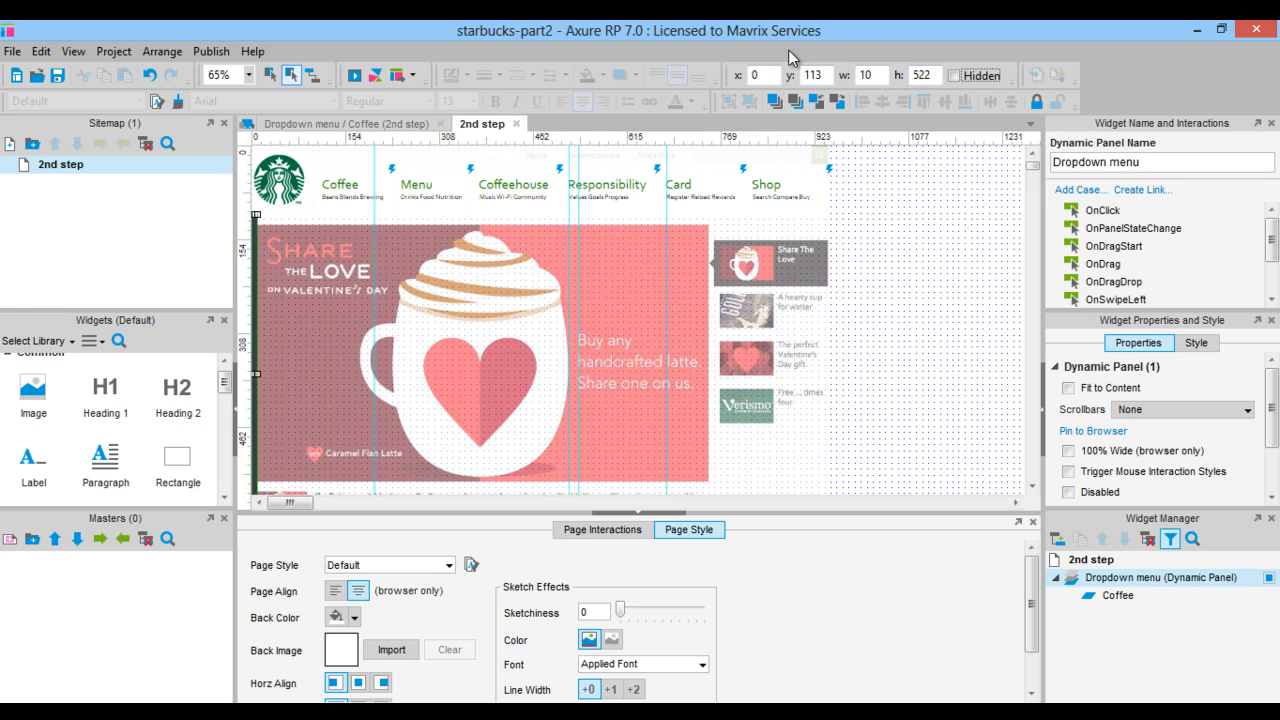
scroll(330, 300, "down", 3)
left_click_drag(258, 262, 810, 274)
left_click_drag(810, 274, 830, 274)
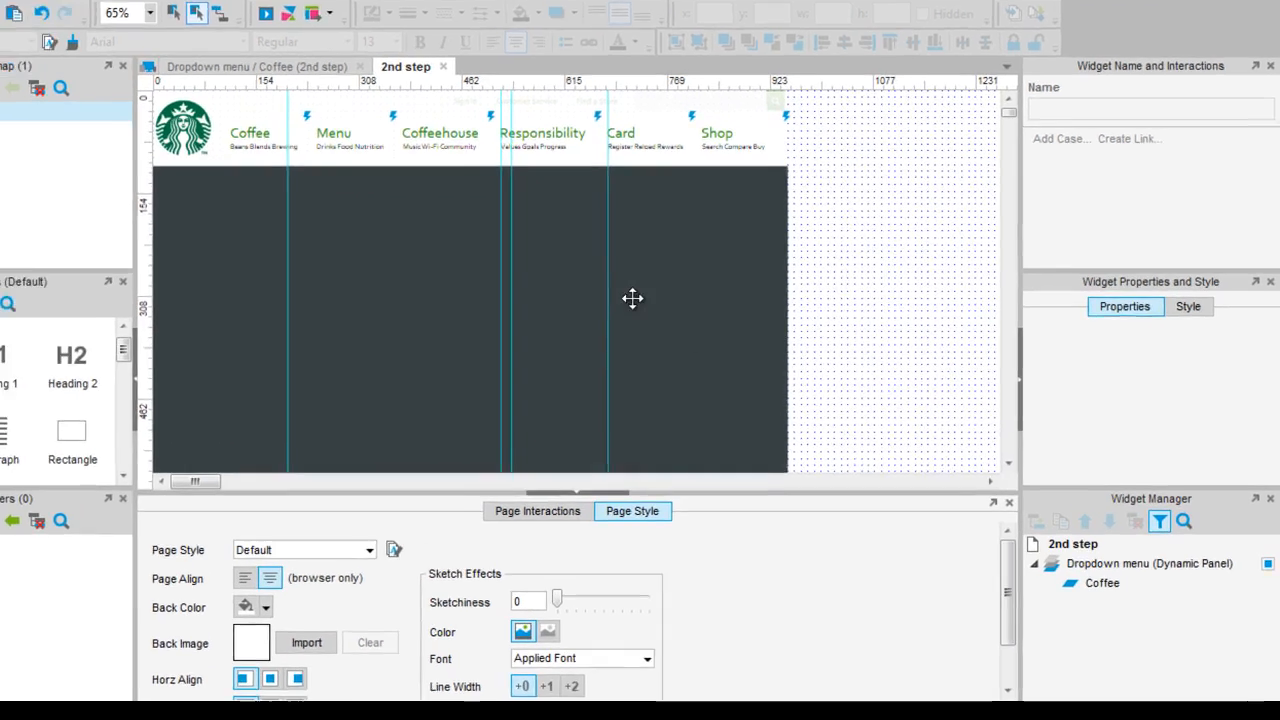
Make the Dropdown menu dynamic panel 100% wide in the browser.
left_click(687, 335)
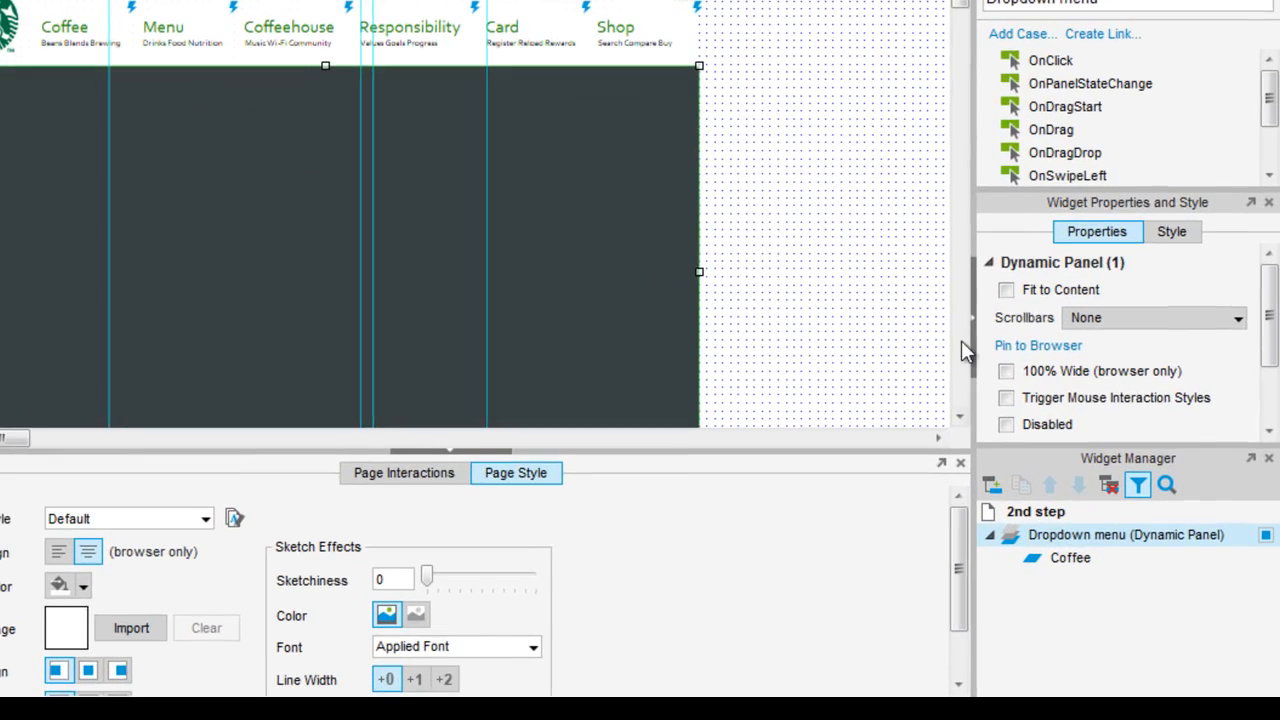
left_click(1005, 369)
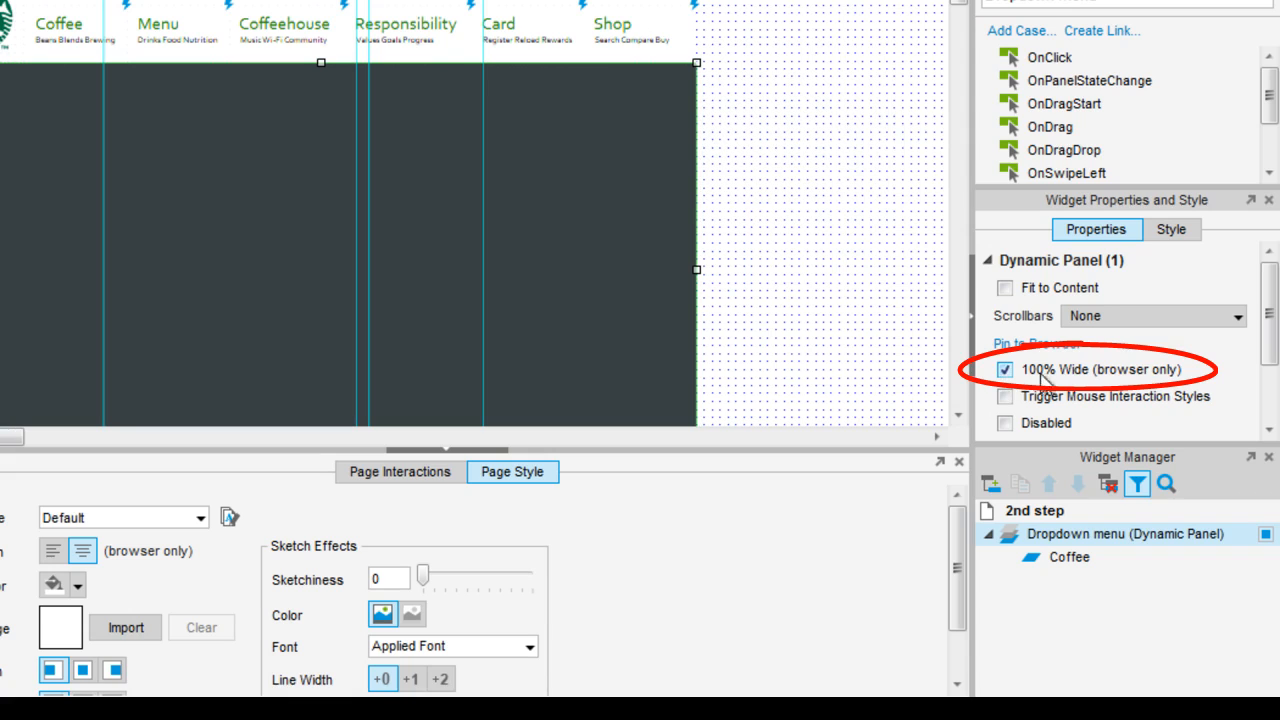
scroll(1131, 374, "down", 2)
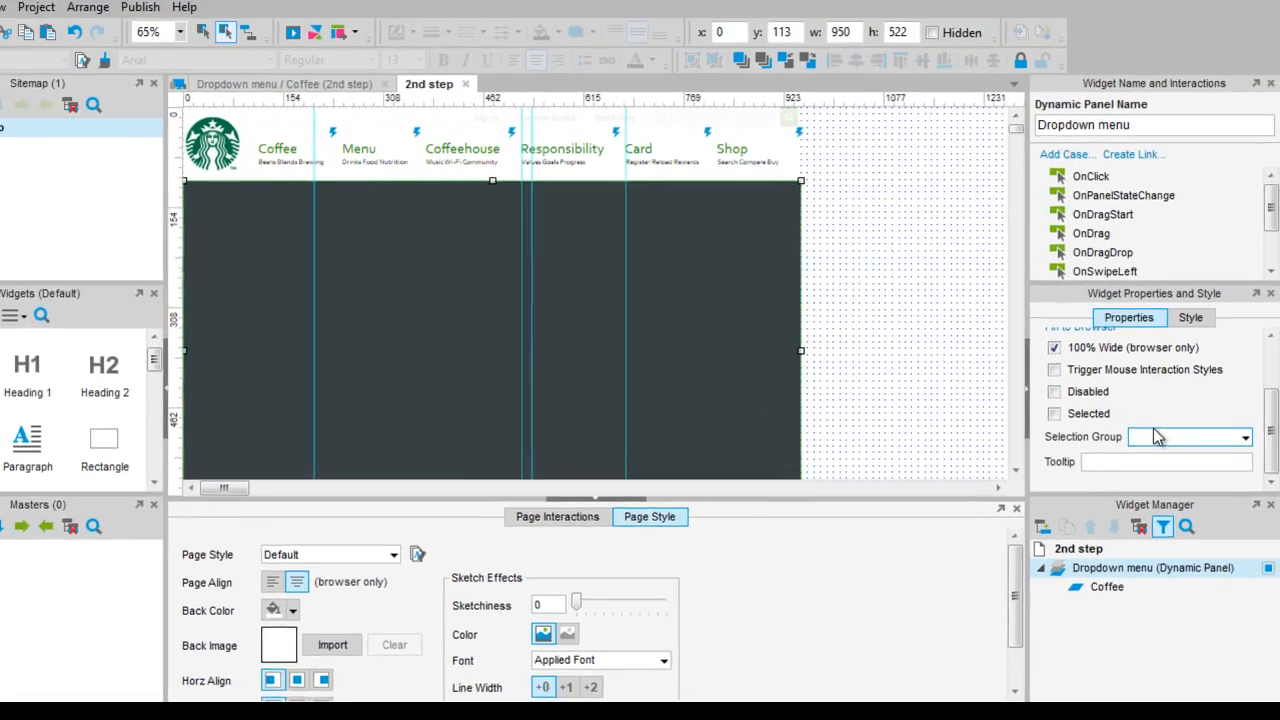
scroll(1131, 374, "up", 2)
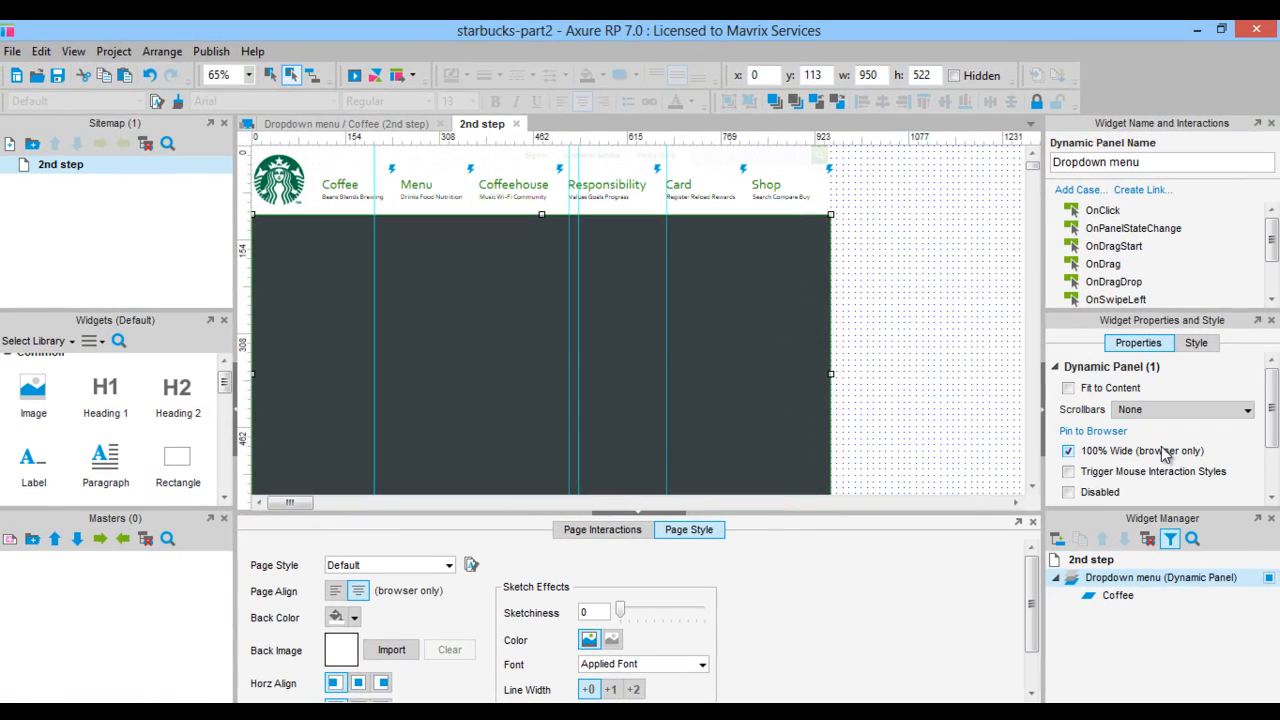
Set the Dropdown menu dynamic panel to be hidden by default.
left_click(922, 311)
left_click(718, 319)
right_click(720, 330)
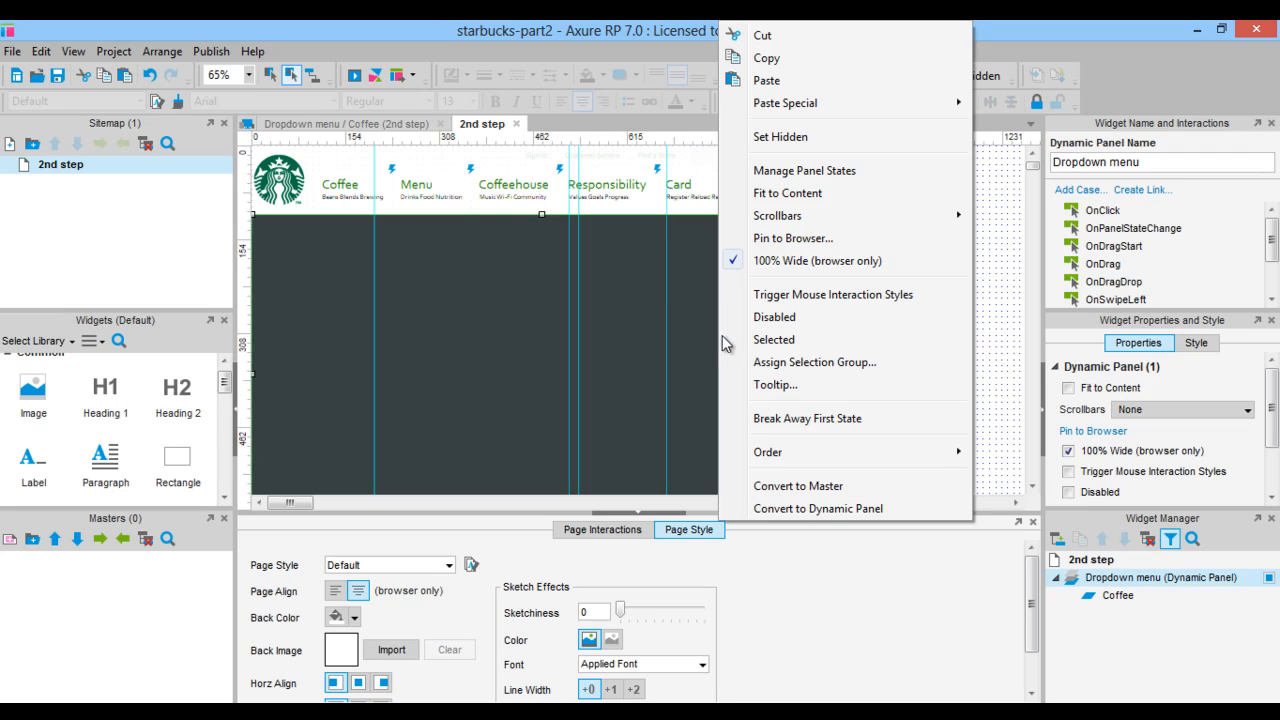
left_click(765, 136)
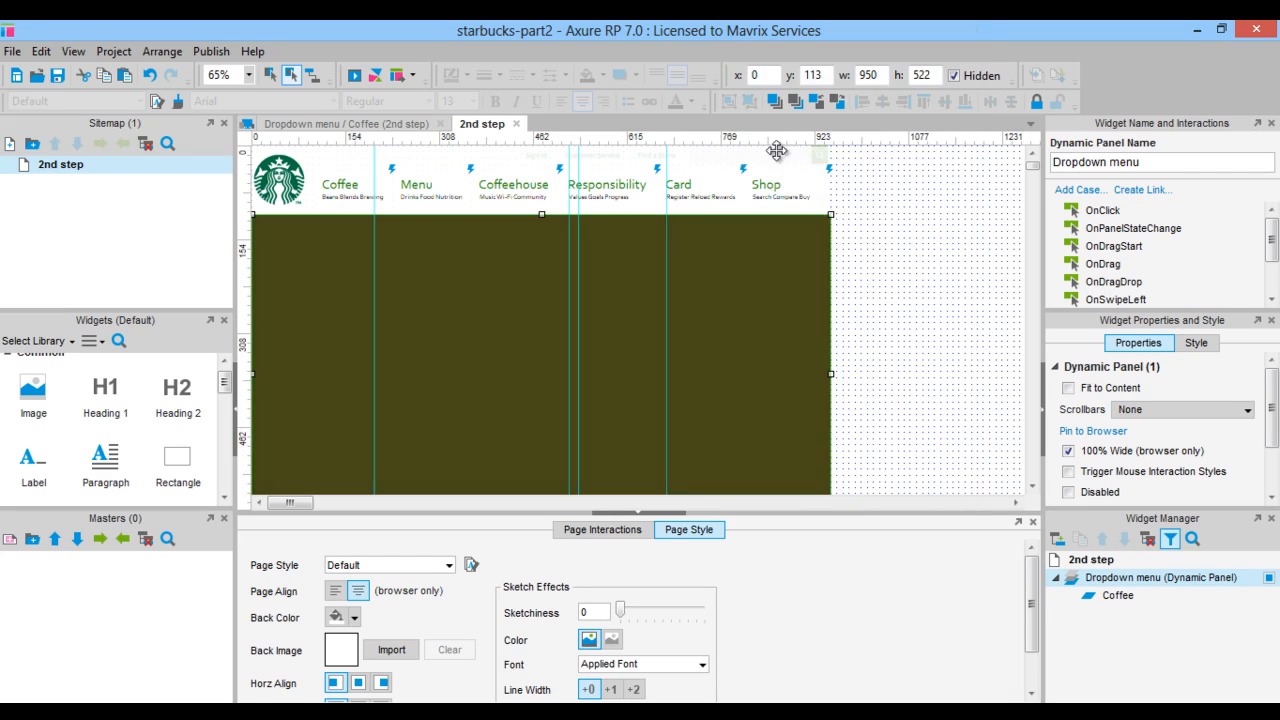
In Case 1 of the Coffee tab's OnMouseEnter event, show the Dropdown menu dynamic panel with a slide down animation.
left_click(358, 180)
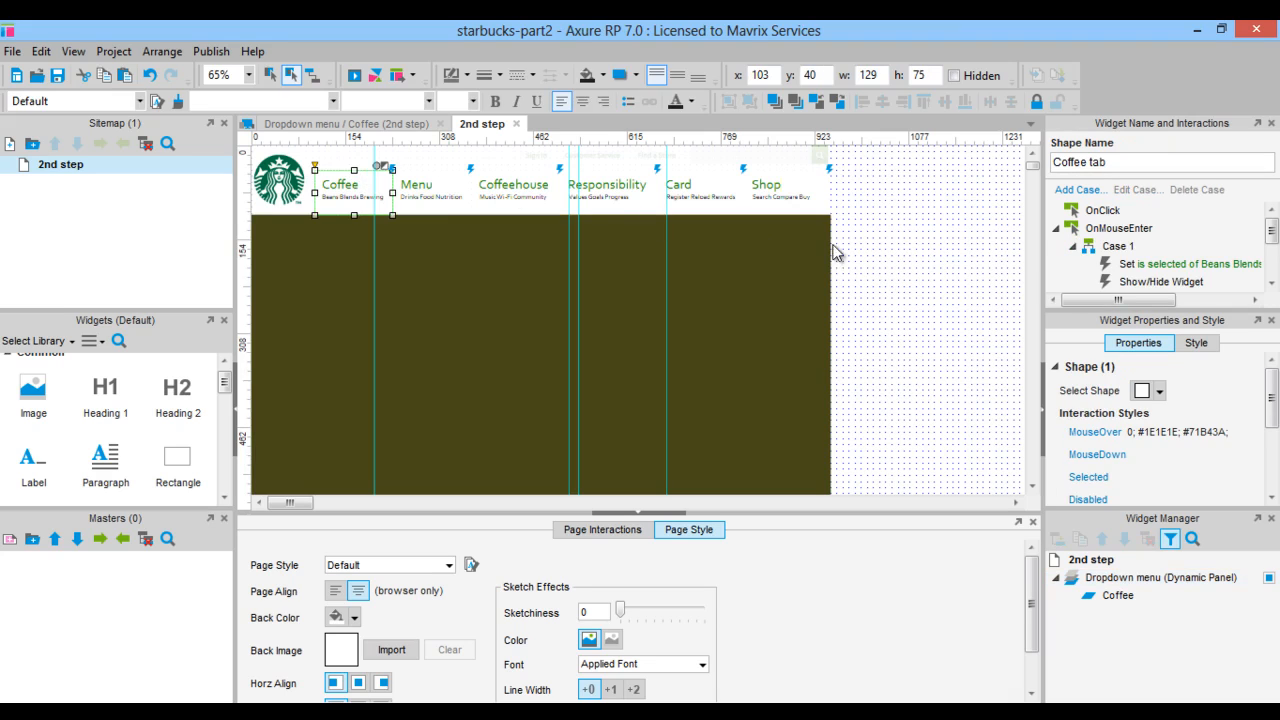
double_click(1125, 282)
left_click(750, 212)
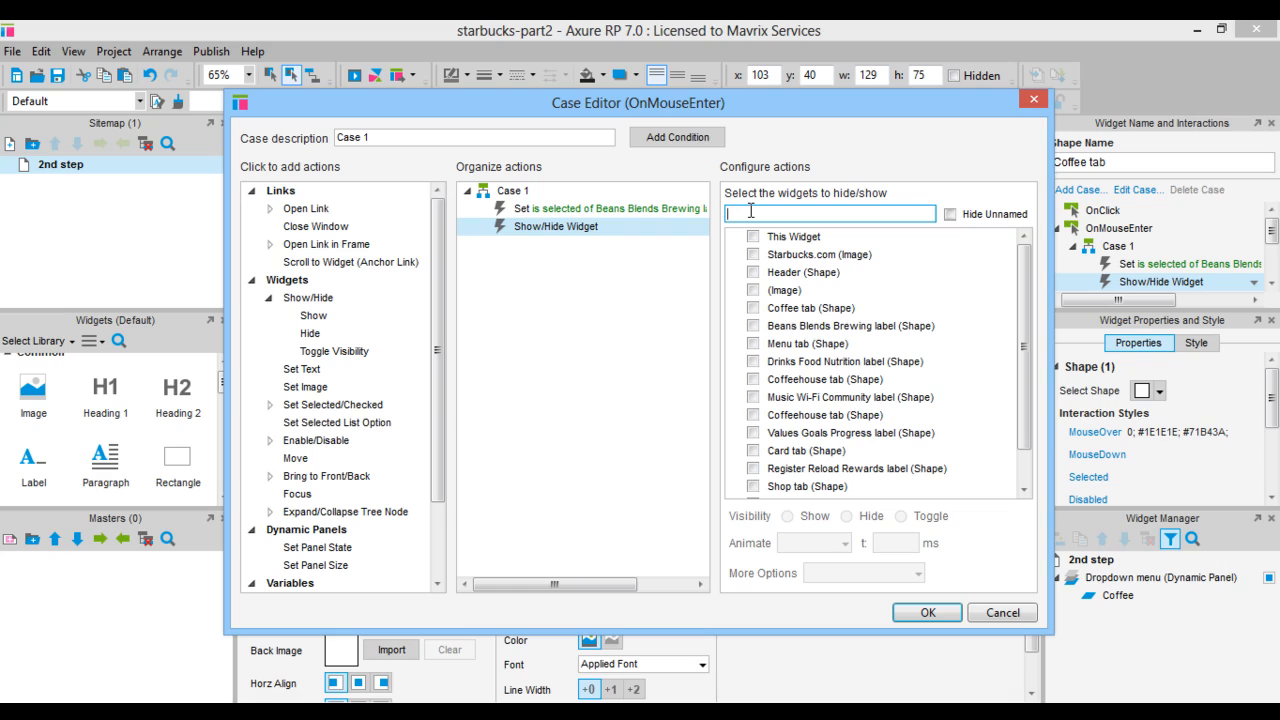
type("dropd")
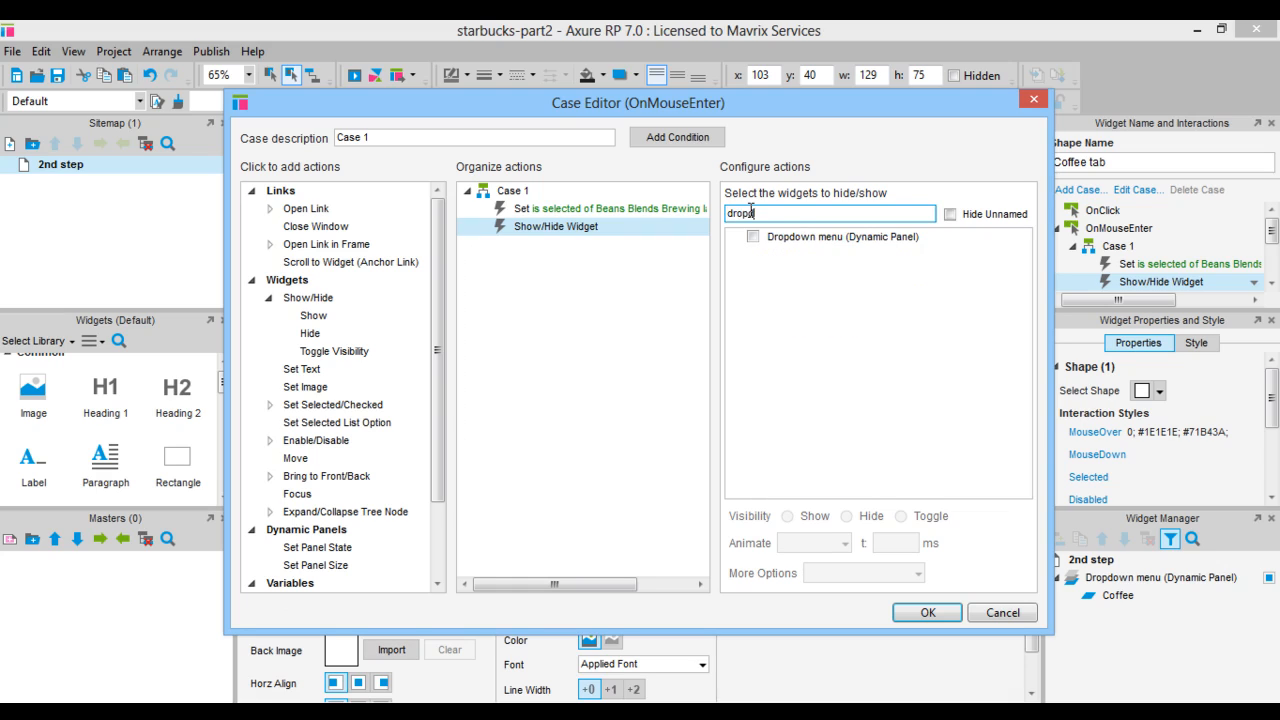
left_click(753, 236)
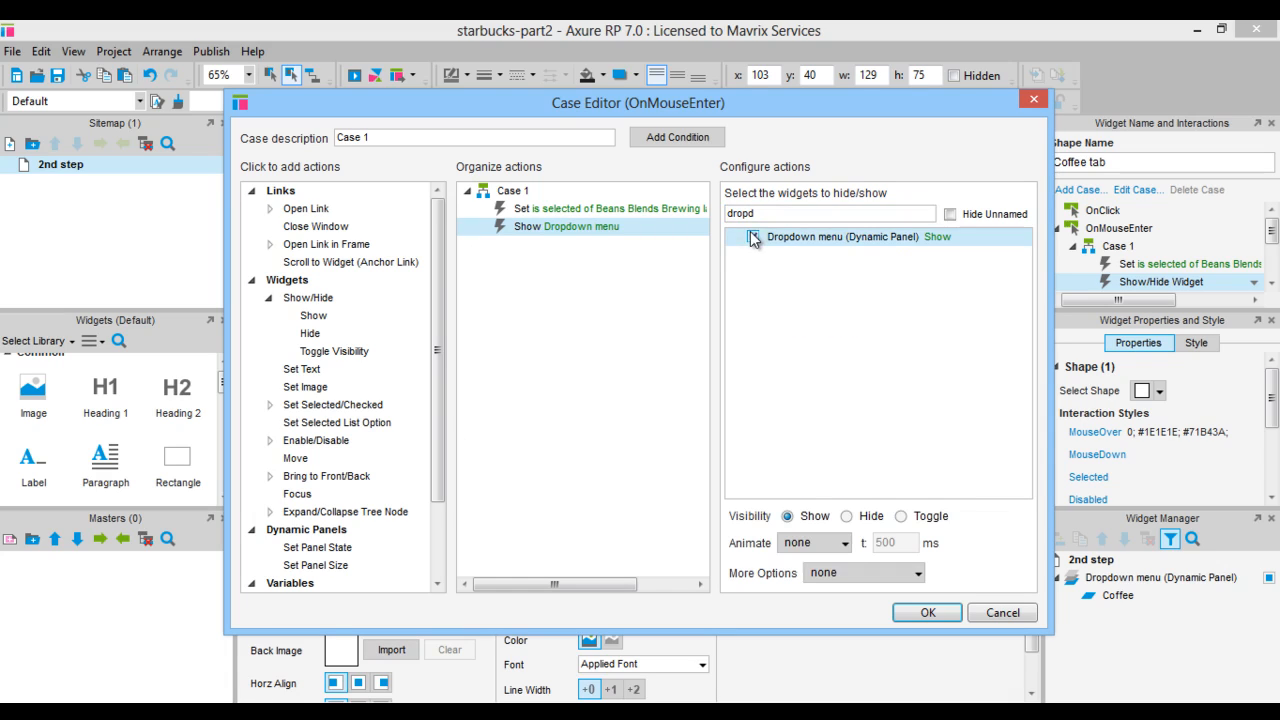
left_click(815, 543)
left_click(815, 656)
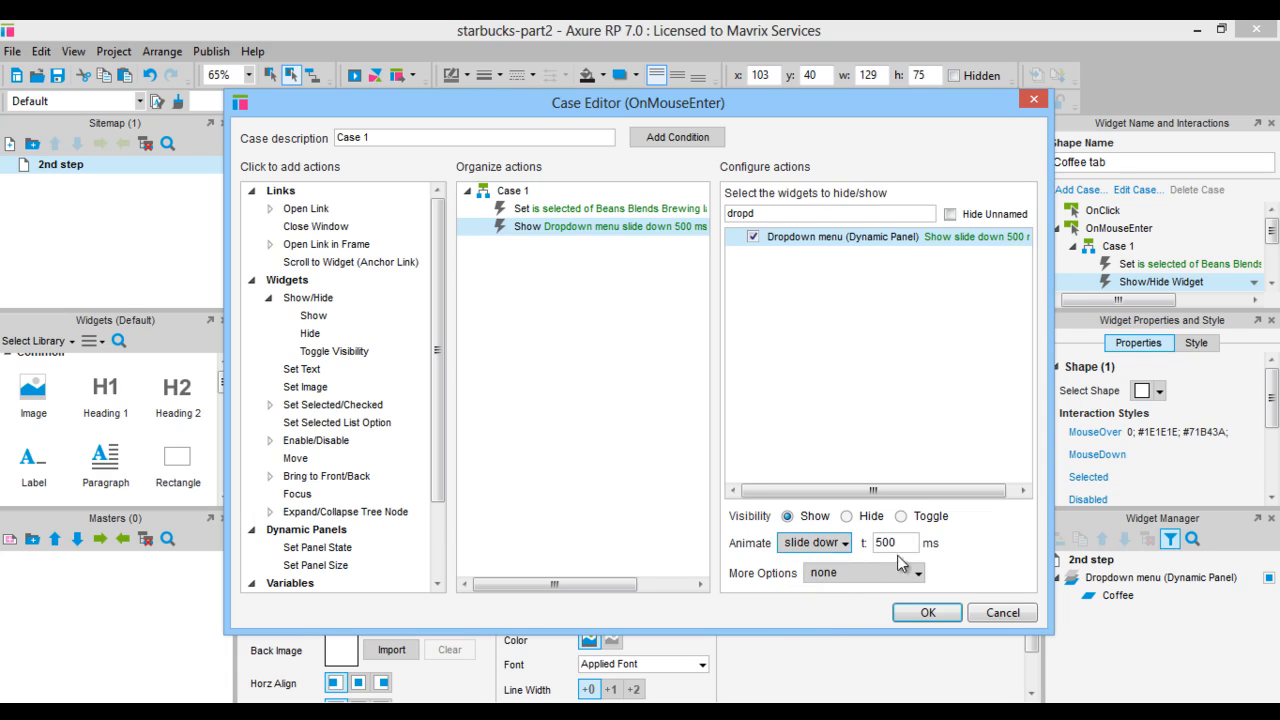
left_click(928, 612)
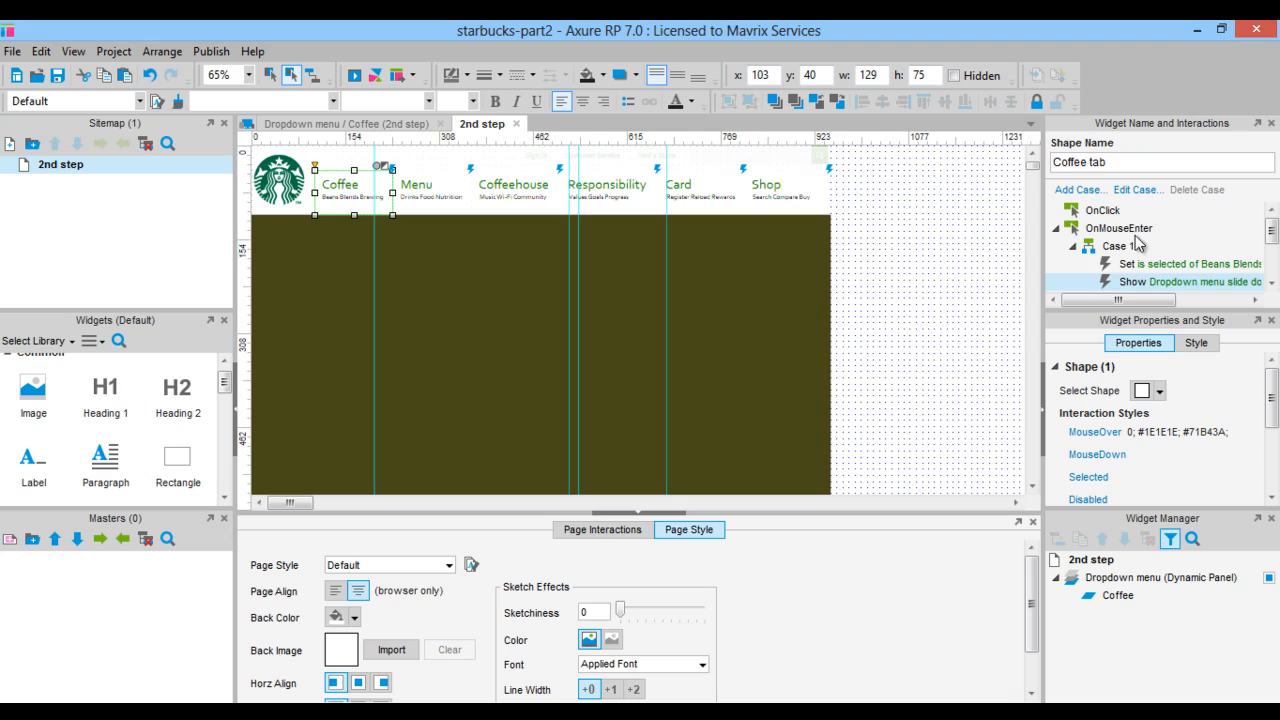
In Case 1 of the Coffee tab's OnMouseOut event, make the action hide the Dropdown menu panel with slide up.
double_click(1135, 251)
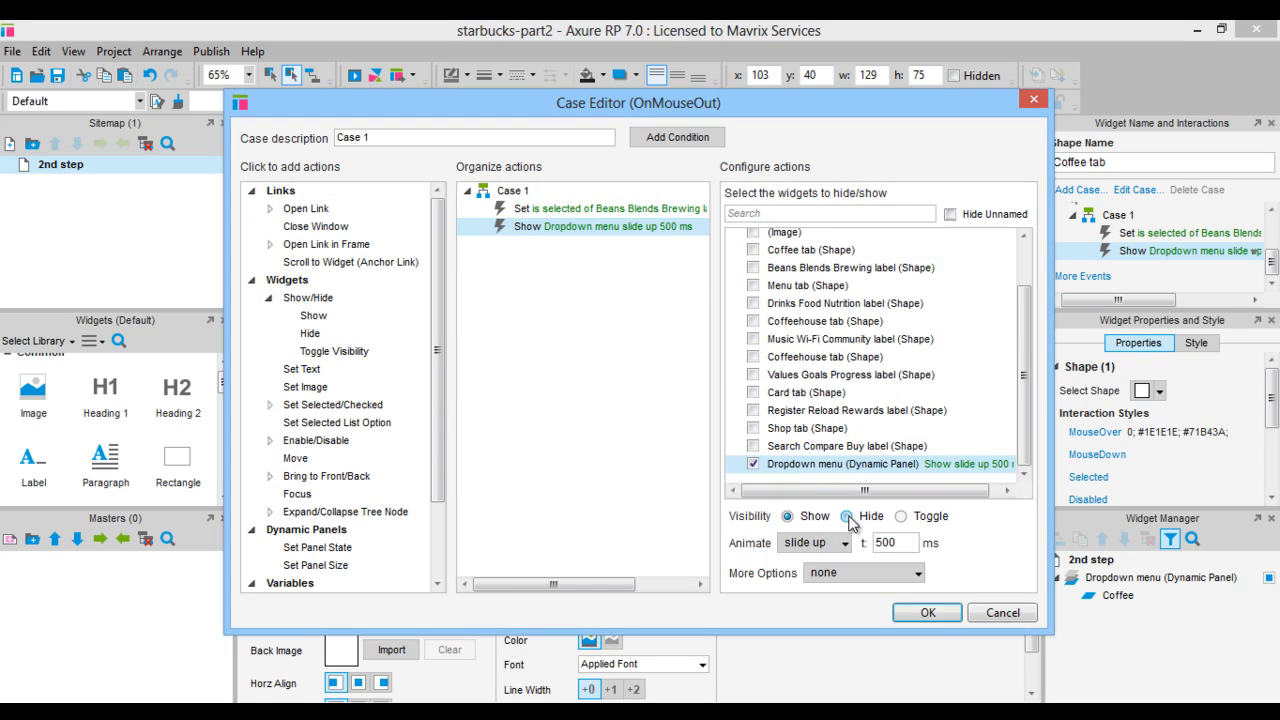
left_click(846, 516)
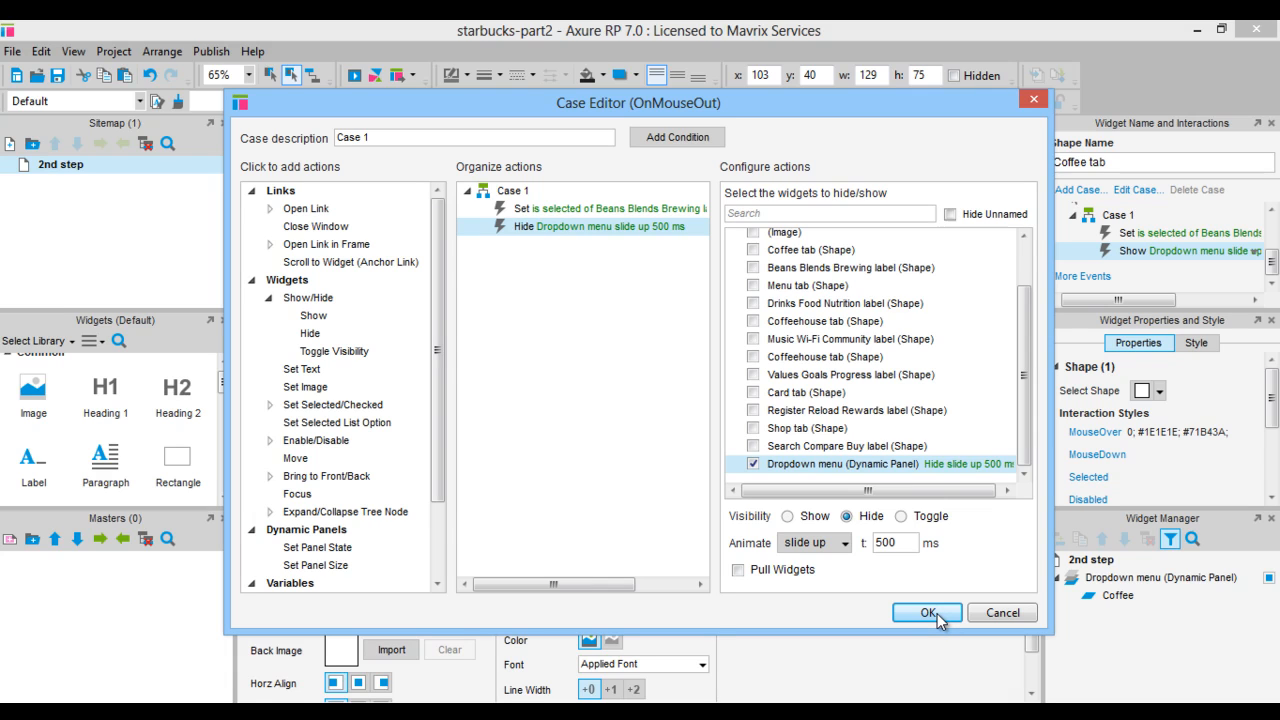
left_click(930, 613)
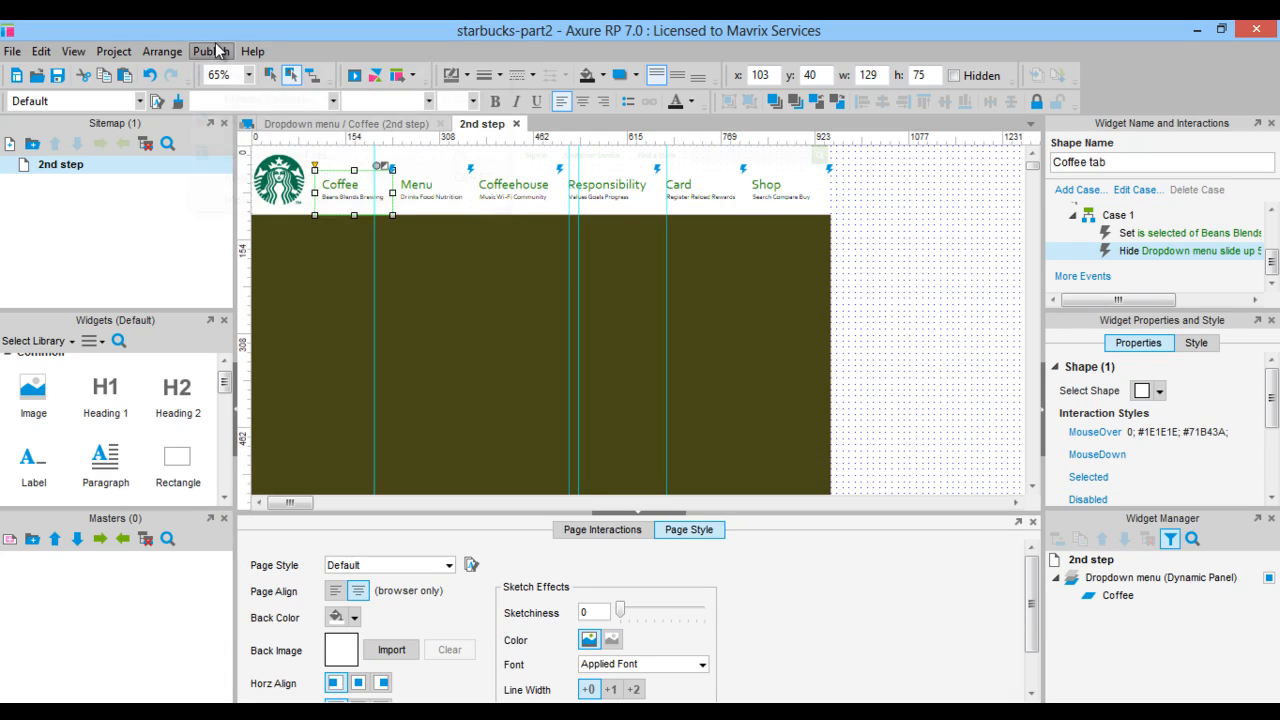
Preview the 2nd step page in the browser without the sitemap sidebar and test the Coffee tab's full-width dropdown.
left_click(218, 50)
left_click(224, 76)
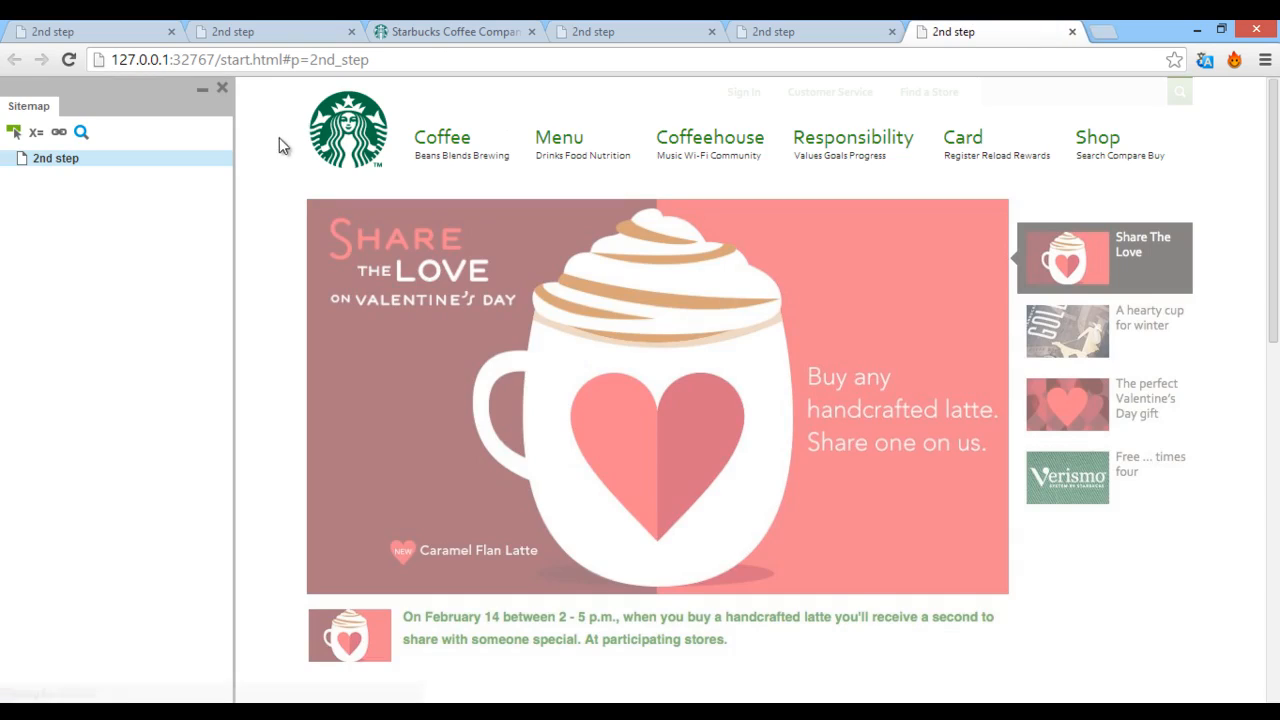
left_click(222, 88)
mouse_move(328, 130)
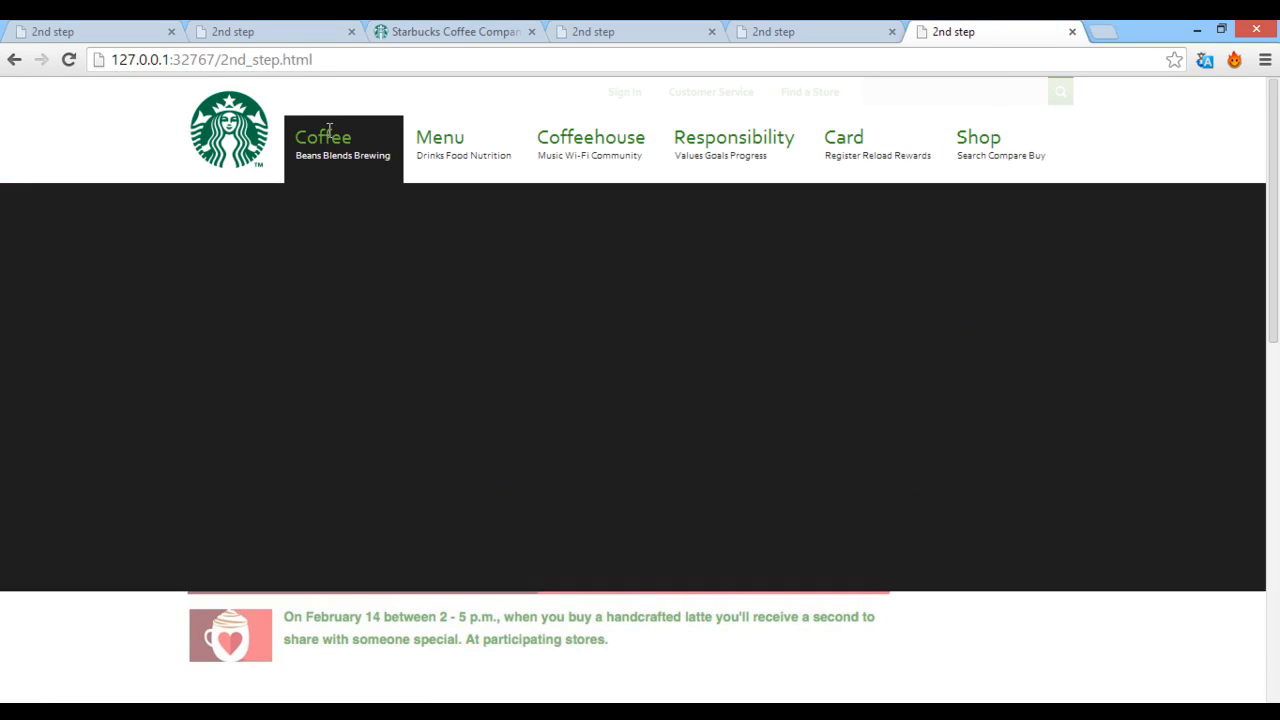